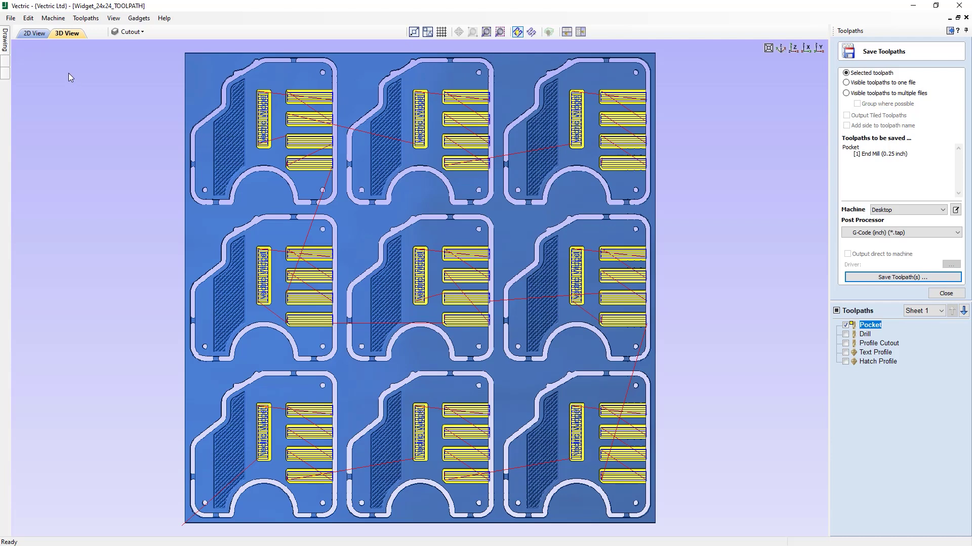
- Close the current job and open Widget_24x24_TOOLPATH.crv from the toolpath-saving-guide folder
{"action": "left_click", "coordinate": [10, 19]}
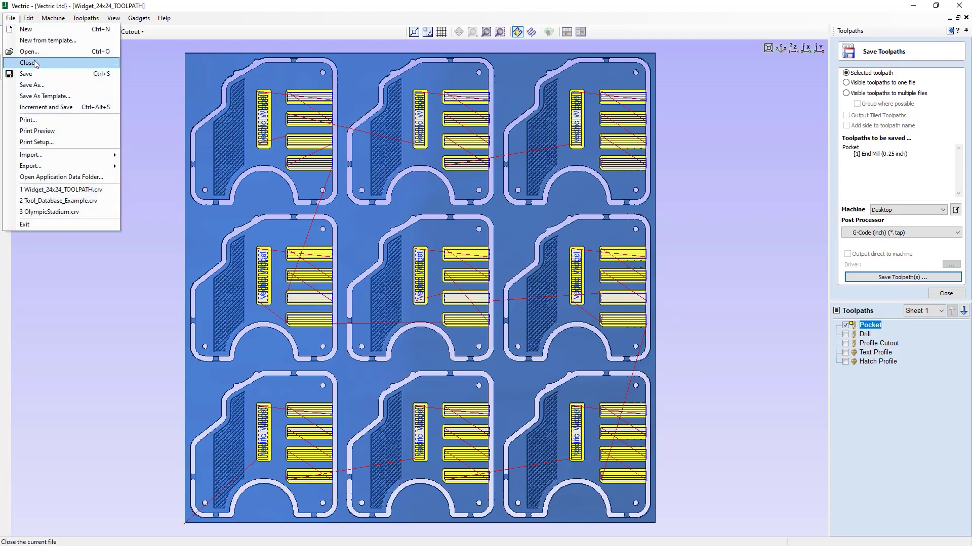
{"action": "left_click", "coordinate": [30, 63]}
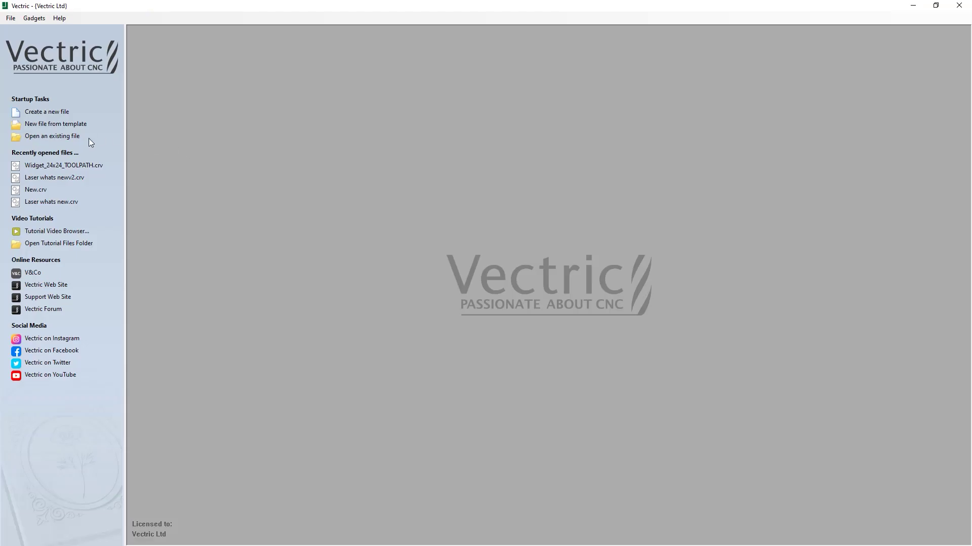
{"action": "left_click", "coordinate": [53, 138]}
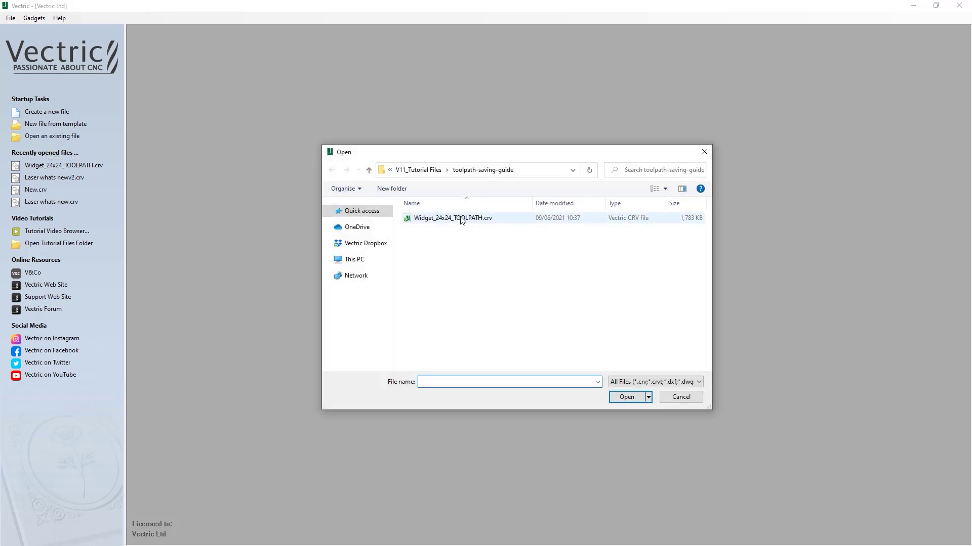
{"action": "left_click", "coordinate": [463, 221]}
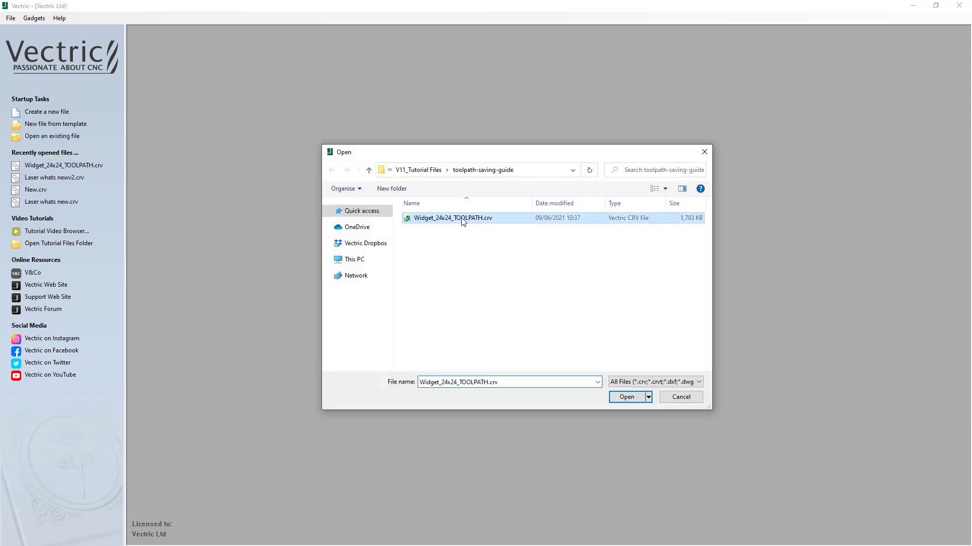
{"action": "left_click", "coordinate": [627, 399]}
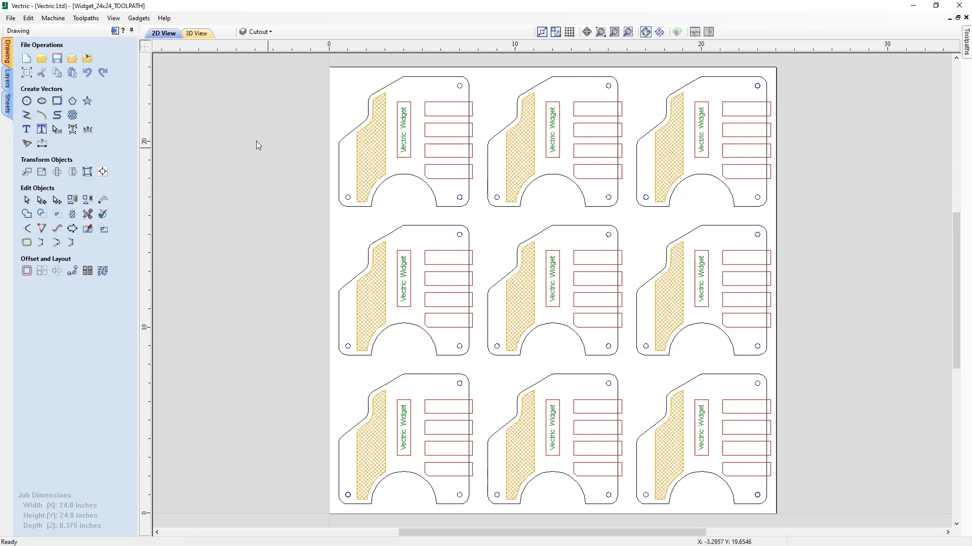
- Bring up the toolpath operations and preview all toolpaths on the material in 3D
{"action": "left_click", "coordinate": [114, 32]}
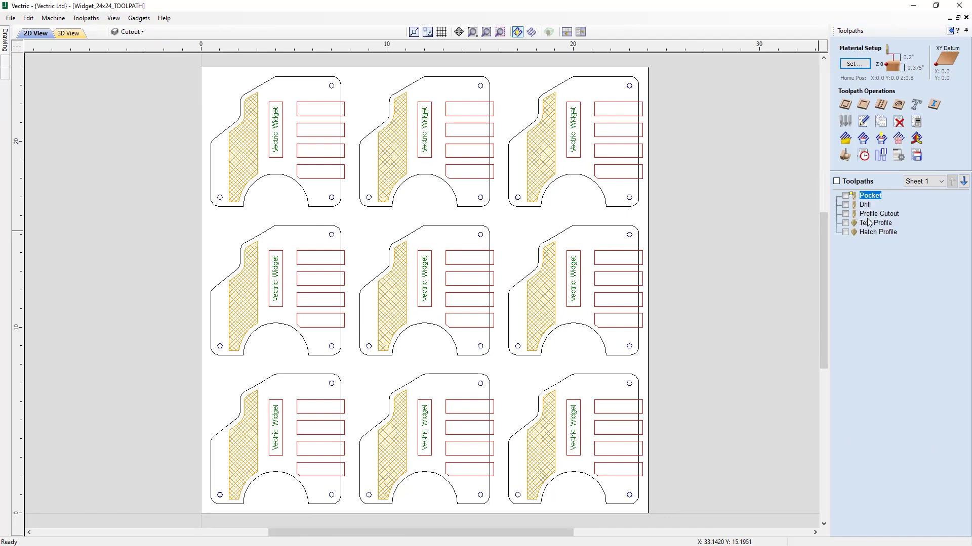
{"action": "mouse_move", "coordinate": [869, 202]}
{"action": "left_click", "coordinate": [846, 157]}
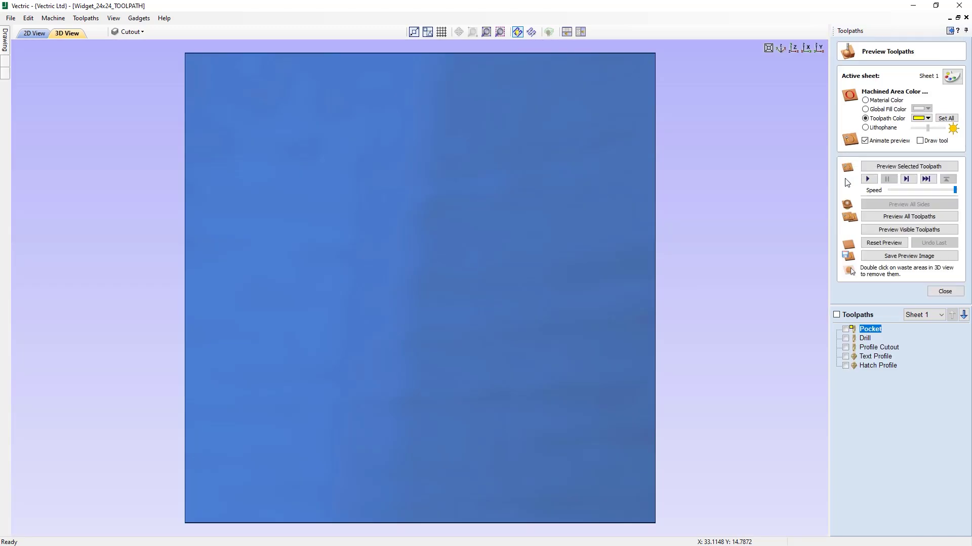
{"action": "left_click", "coordinate": [913, 216]}
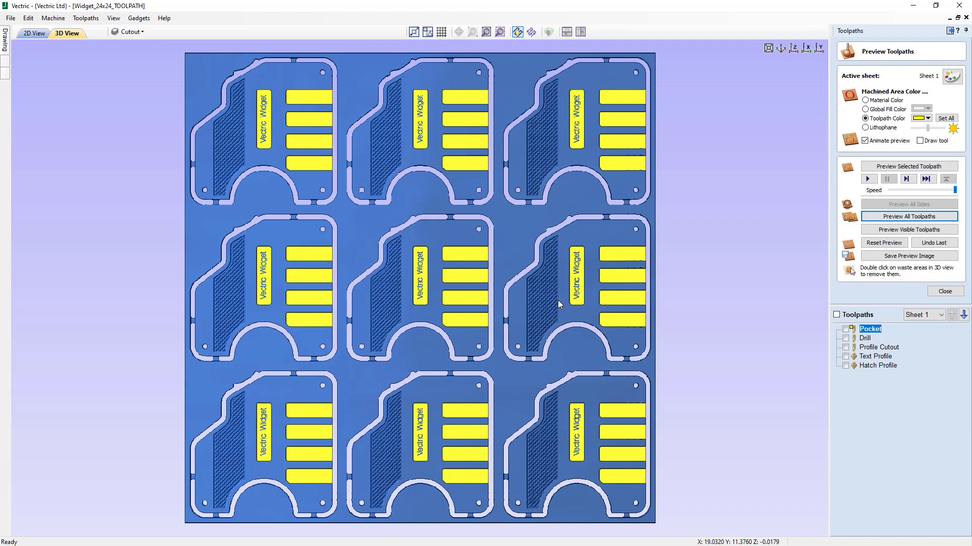
{"action": "left_click", "coordinate": [944, 292]}
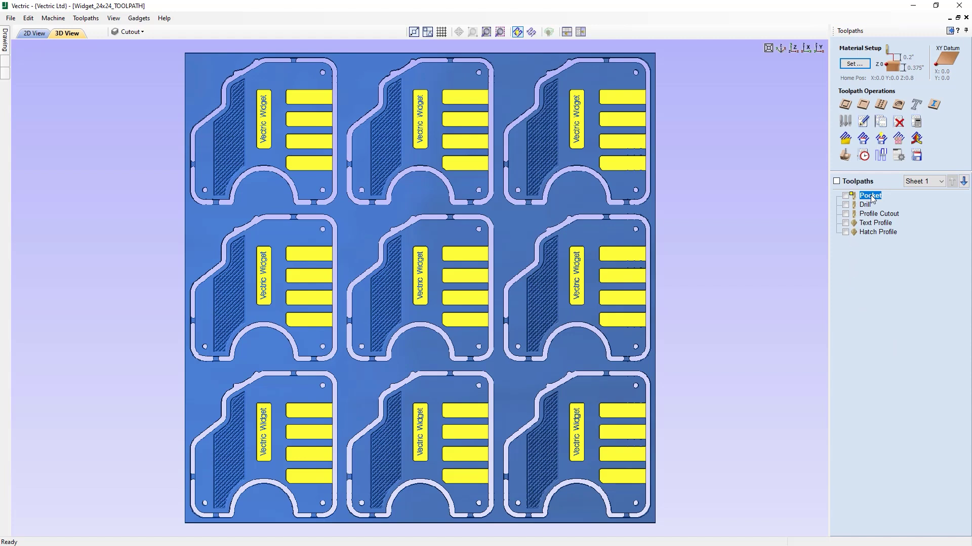
- Start saving the Pocket toolpath and view the post-processors that can be added to the Desktop machine
{"action": "left_click", "coordinate": [918, 158]}
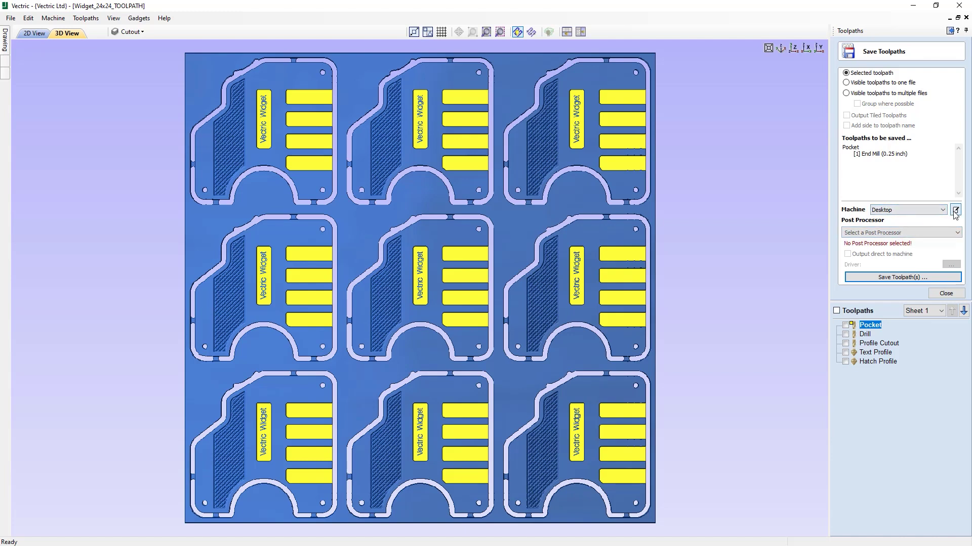
{"action": "left_click", "coordinate": [918, 233]}
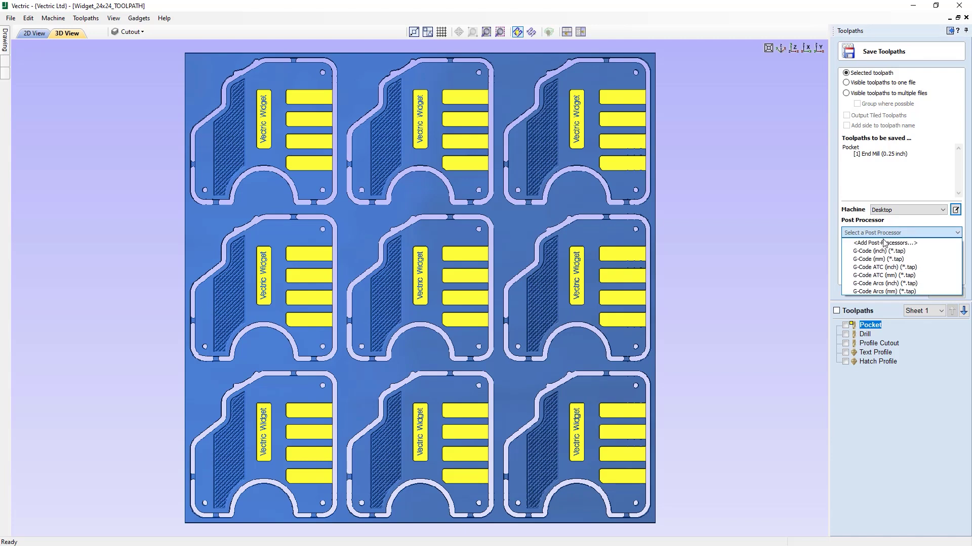
{"action": "left_click", "coordinate": [921, 248]}
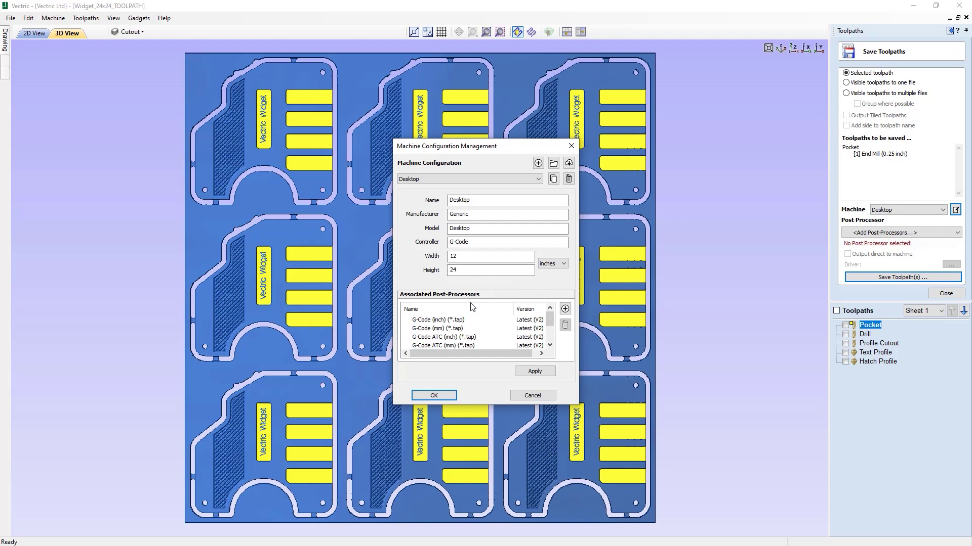
{"action": "left_click", "coordinate": [564, 309]}
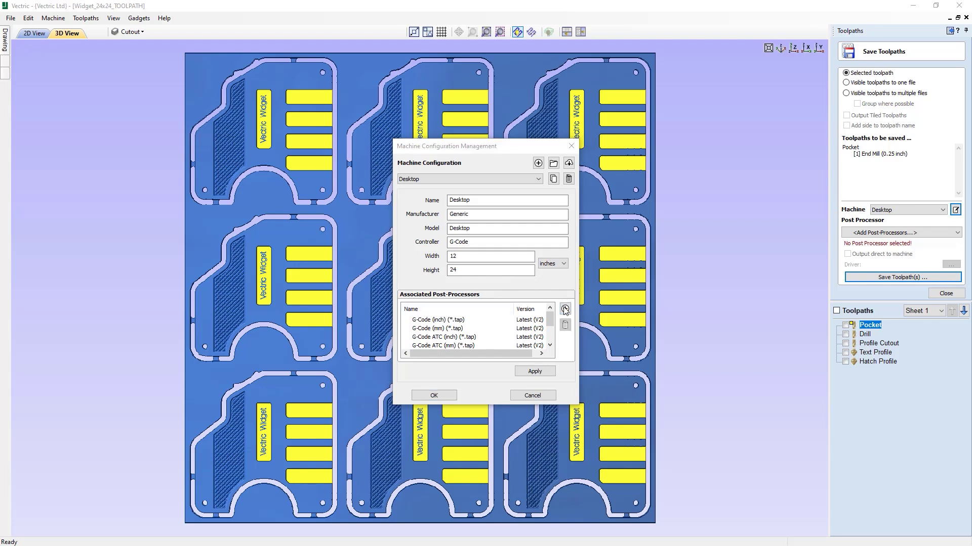
{"action": "mouse_move", "coordinate": [569, 151]}
{"action": "left_mouse_down"}
{"action": "mouse_move", "coordinate": [569, 346]}
{"action": "mouse_move", "coordinate": [569, 151]}
{"action": "left_mouse_up"}
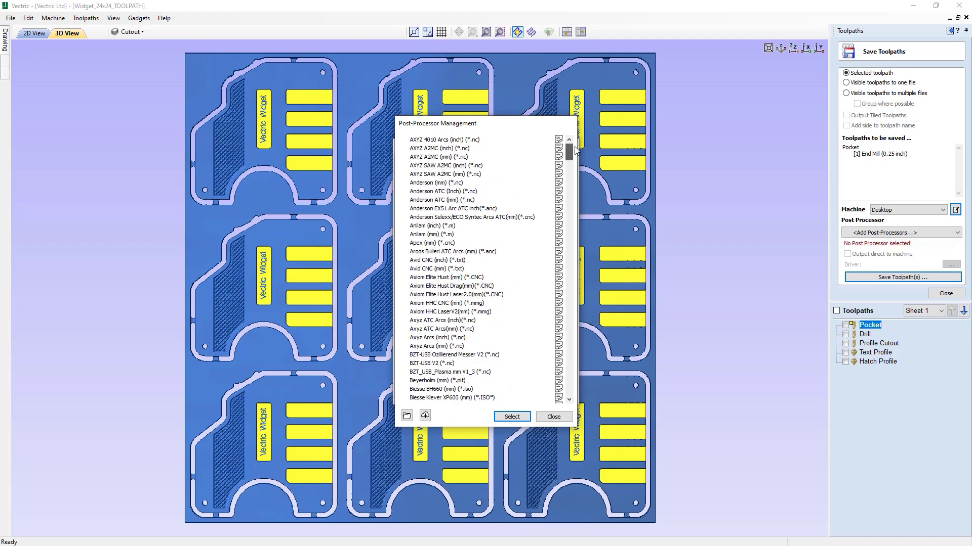
{"action": "left_click", "coordinate": [553, 417]}
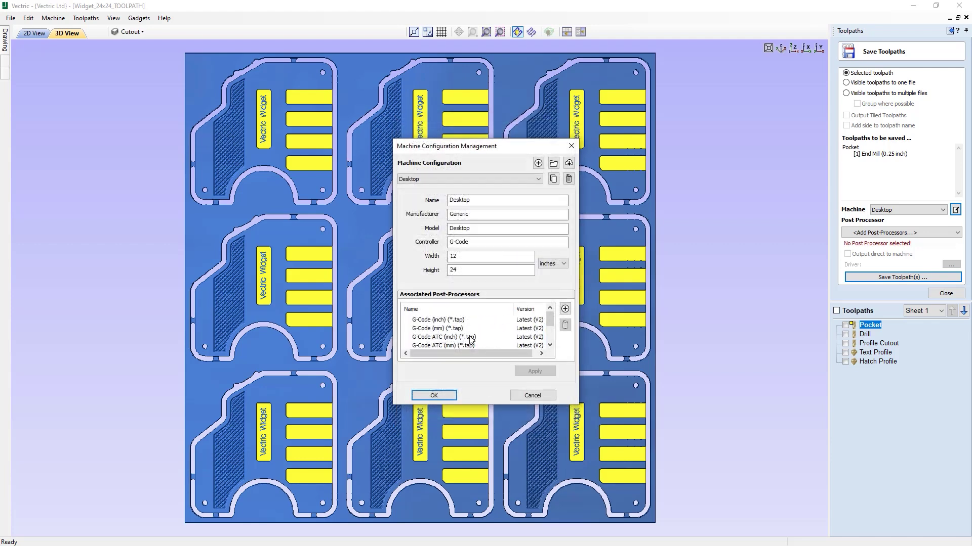
{"action": "left_click", "coordinate": [534, 397]}
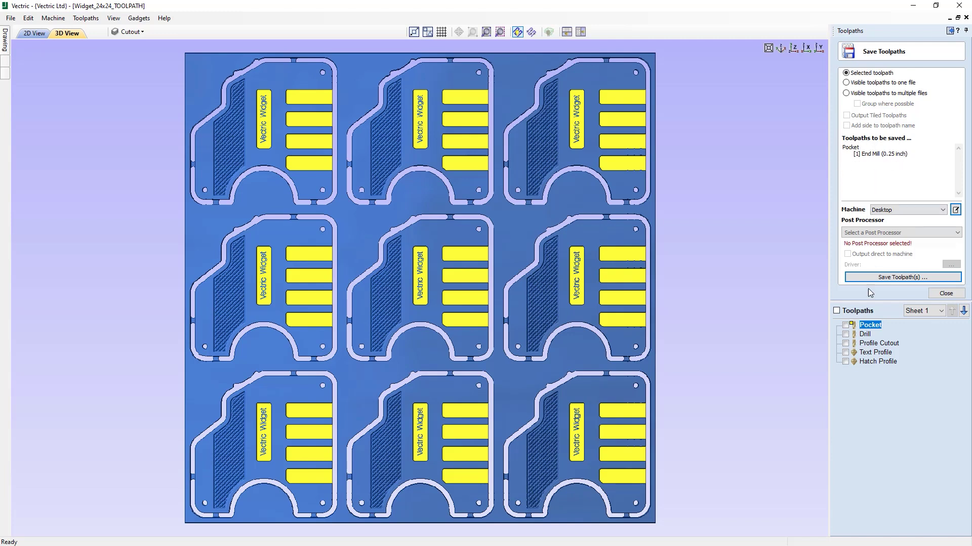
- Check which tool is listed for the Drill, Profile Cutout, Text Profile and Hatch Profile toolpaths, ending on Pocket
{"action": "left_click", "coordinate": [867, 334]}
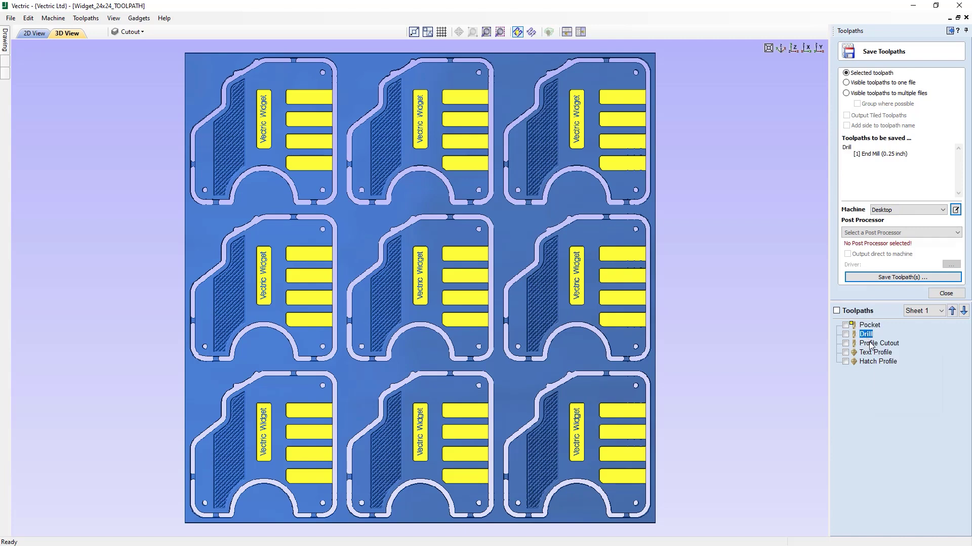
{"action": "left_click", "coordinate": [871, 343]}
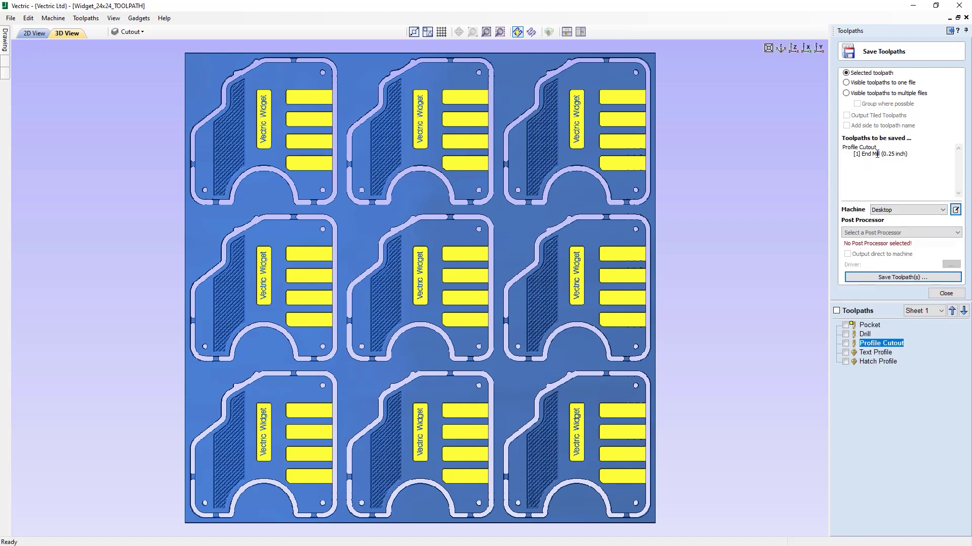
{"action": "left_click", "coordinate": [882, 352]}
{"action": "left_click", "coordinate": [881, 362]}
{"action": "left_click", "coordinate": [868, 326]}
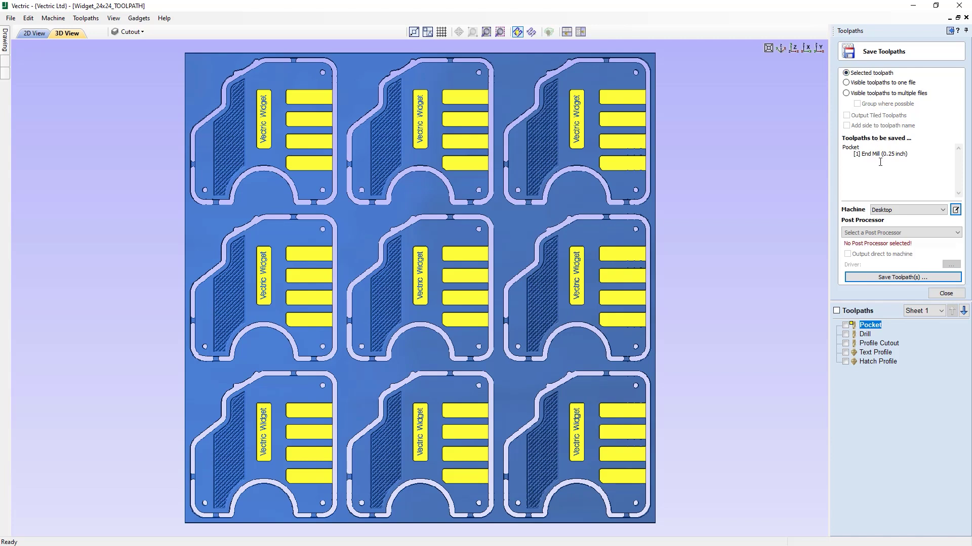
- Select the G-Code (inch) (*.tap) post-processor and make it the default for the Desktop machine
{"action": "left_click", "coordinate": [937, 234]}
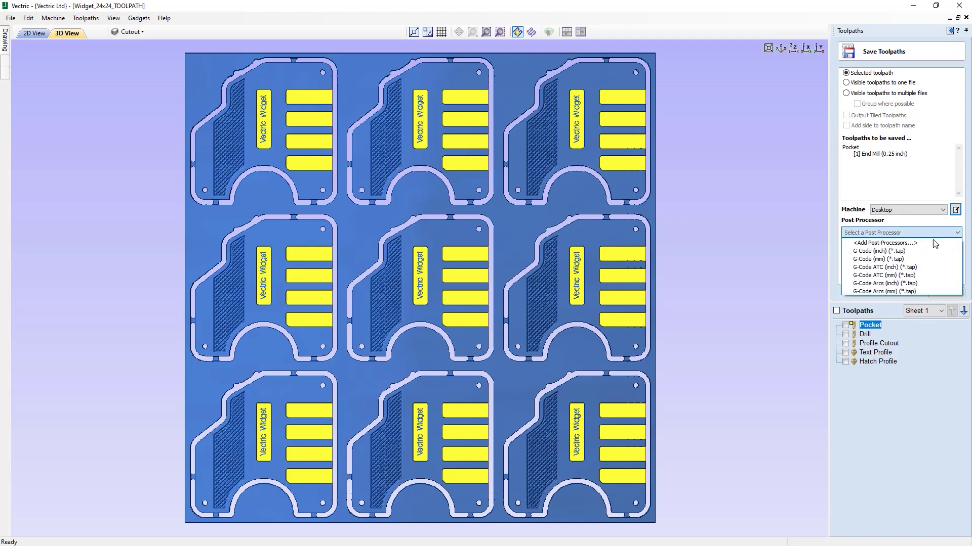
{"action": "left_click", "coordinate": [924, 251]}
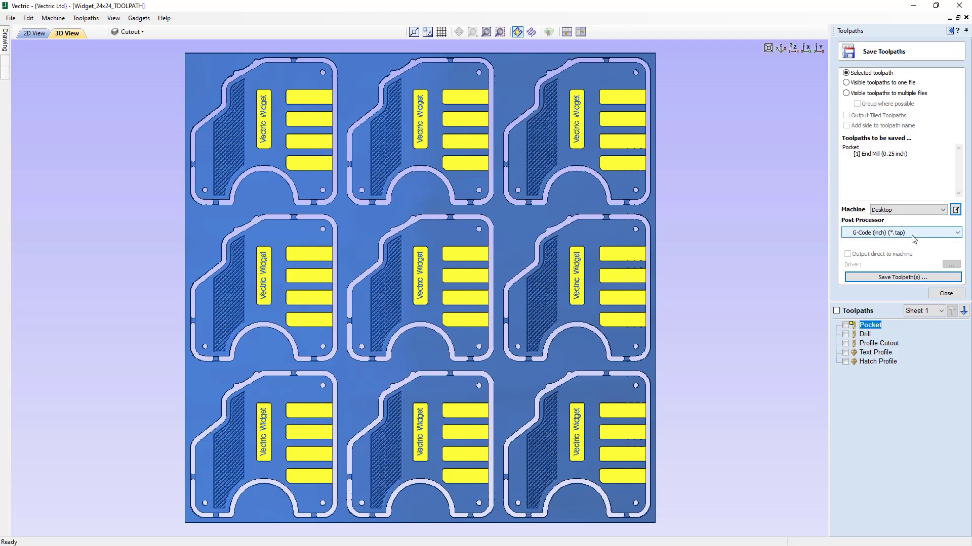
{"action": "left_click", "coordinate": [955, 210]}
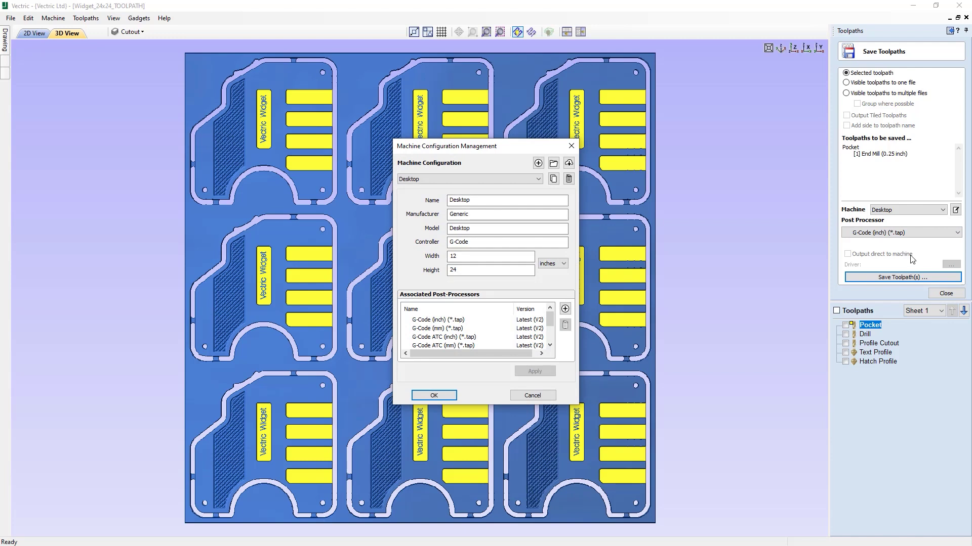
{"action": "left_click", "coordinate": [438, 321]}
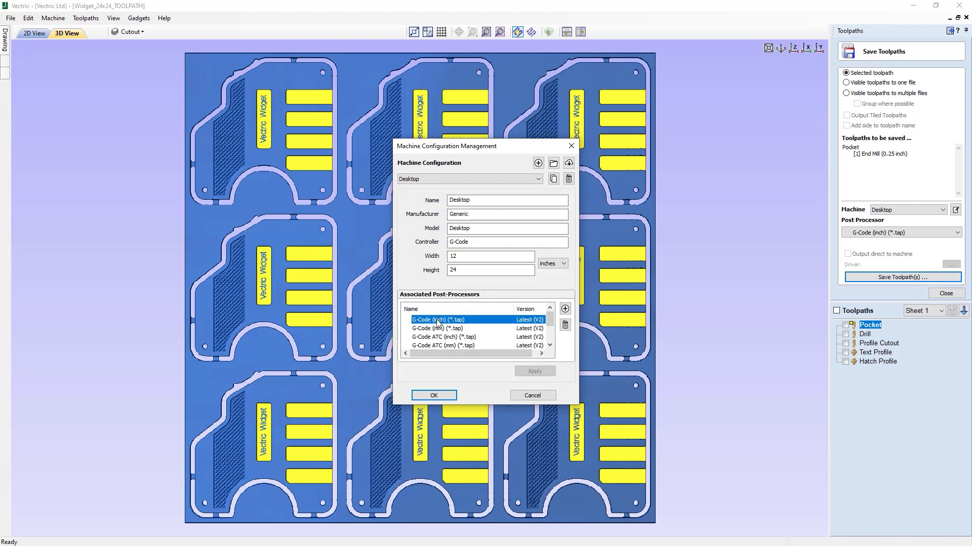
{"action": "right_click", "coordinate": [462, 323]}
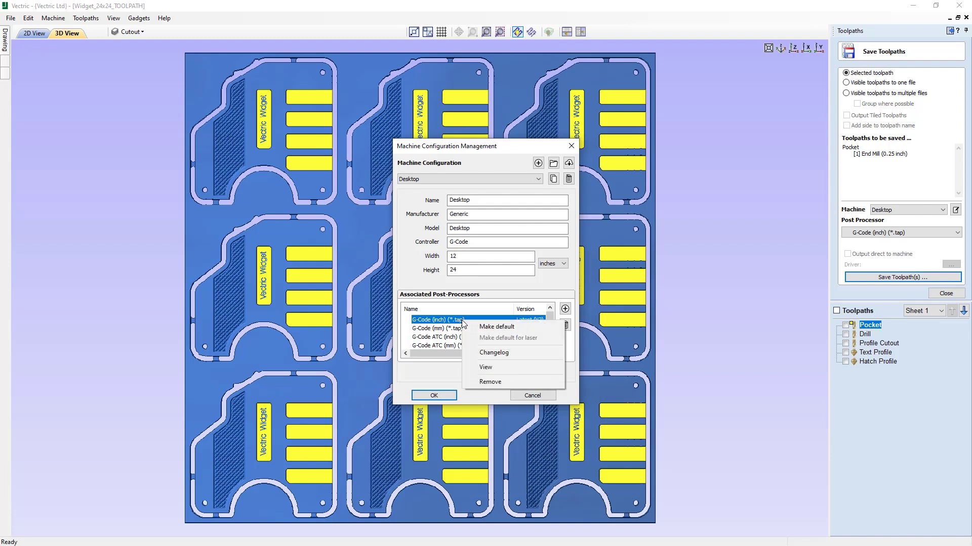
{"action": "left_click", "coordinate": [523, 326]}
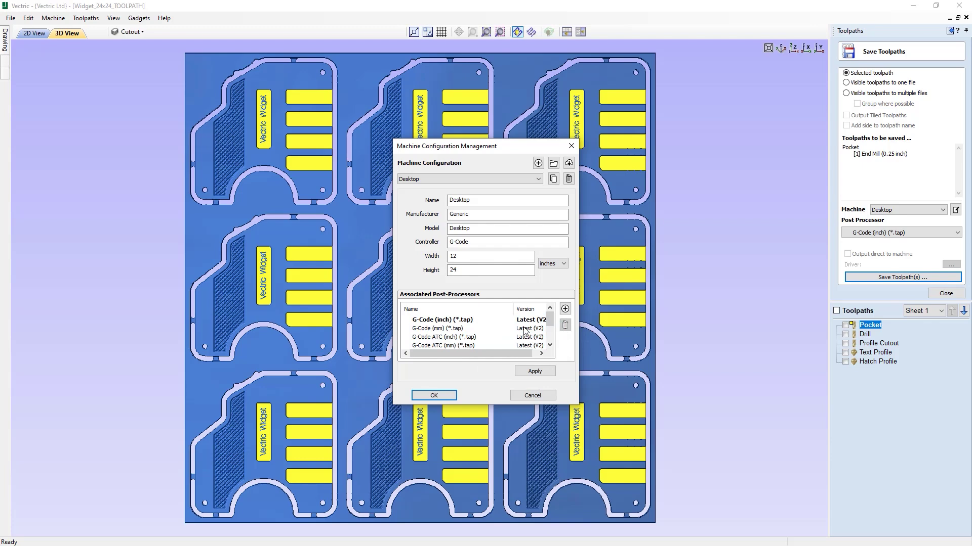
{"action": "left_click", "coordinate": [532, 372]}
{"action": "left_click", "coordinate": [443, 395]}
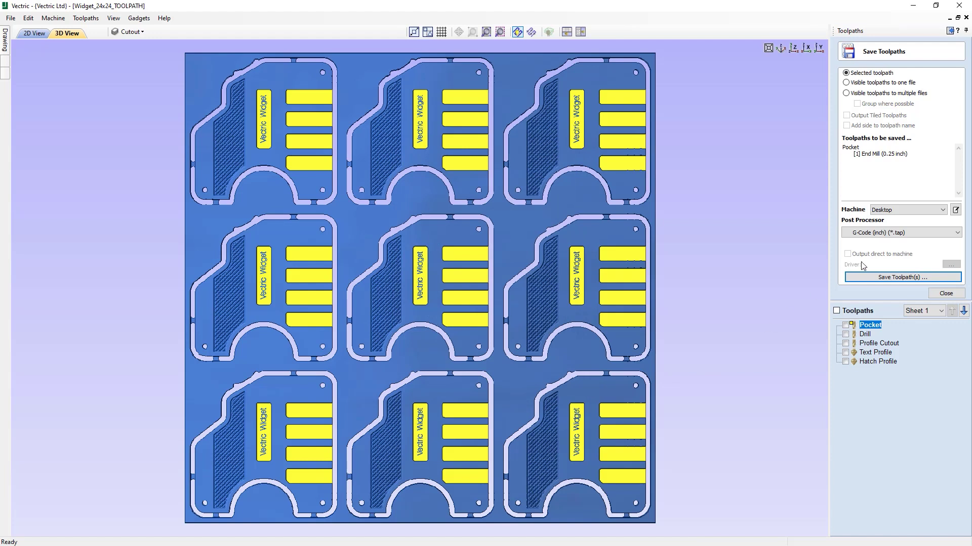
- Review the post-processors available for the Desktop machine and choose G-Code (inch) (*.tap)
{"action": "left_click", "coordinate": [890, 234]}
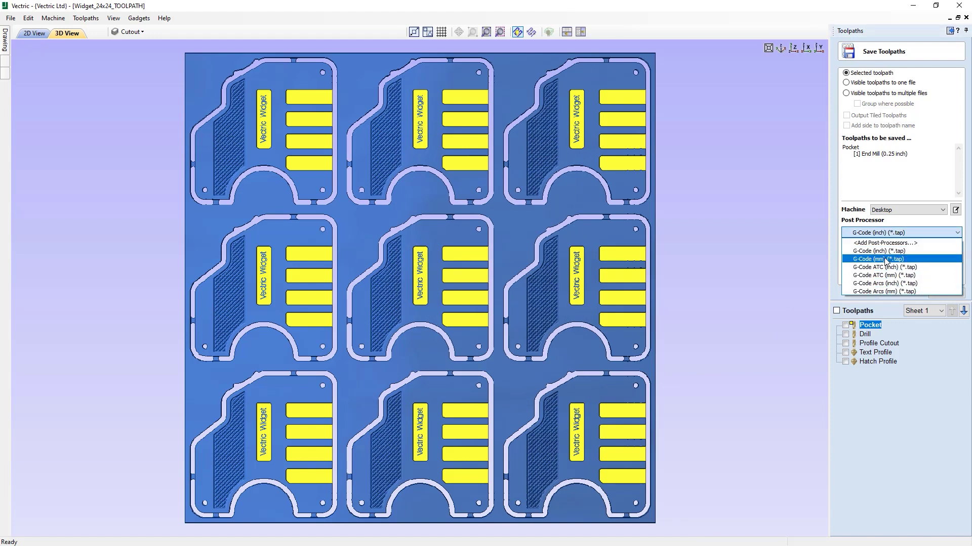
{"action": "left_click", "coordinate": [909, 387]}
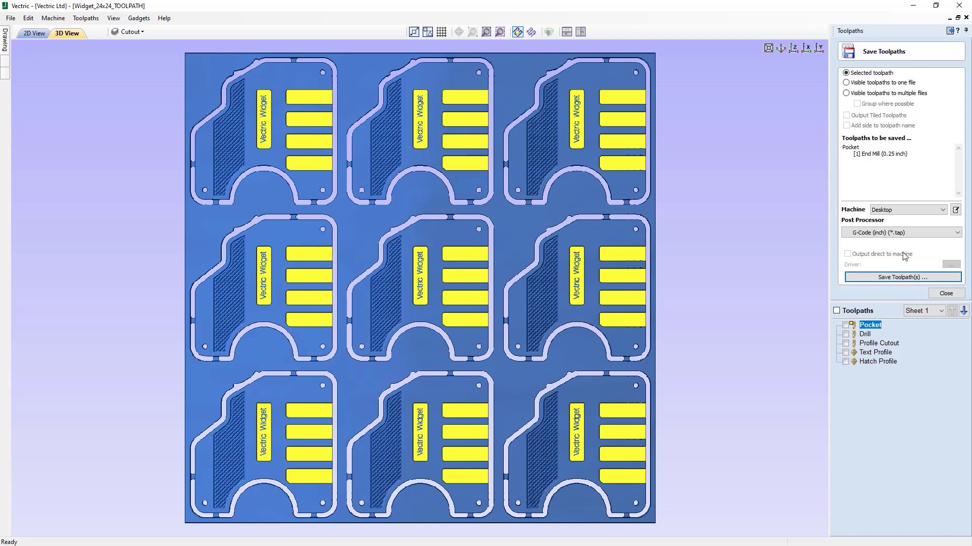
{"action": "left_click", "coordinate": [920, 234]}
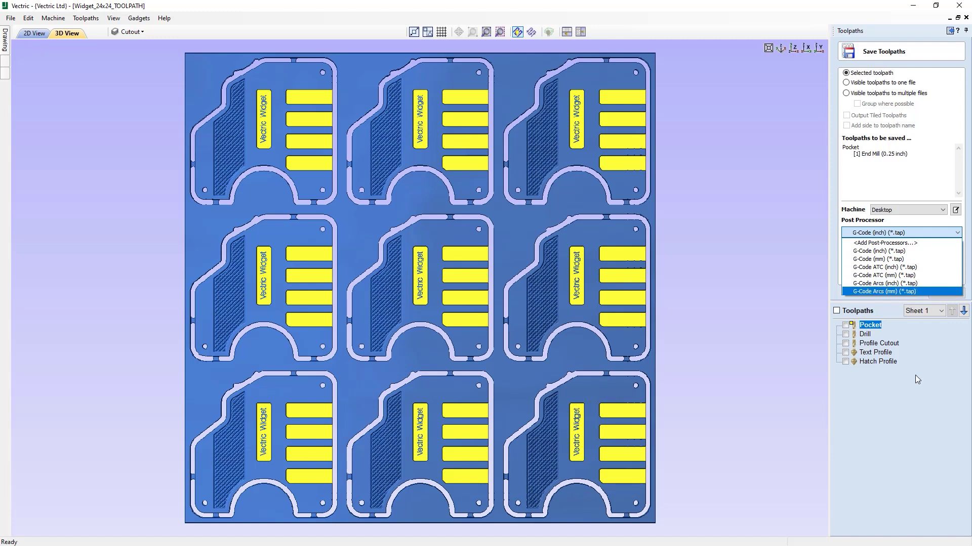
{"action": "left_click", "coordinate": [937, 362]}
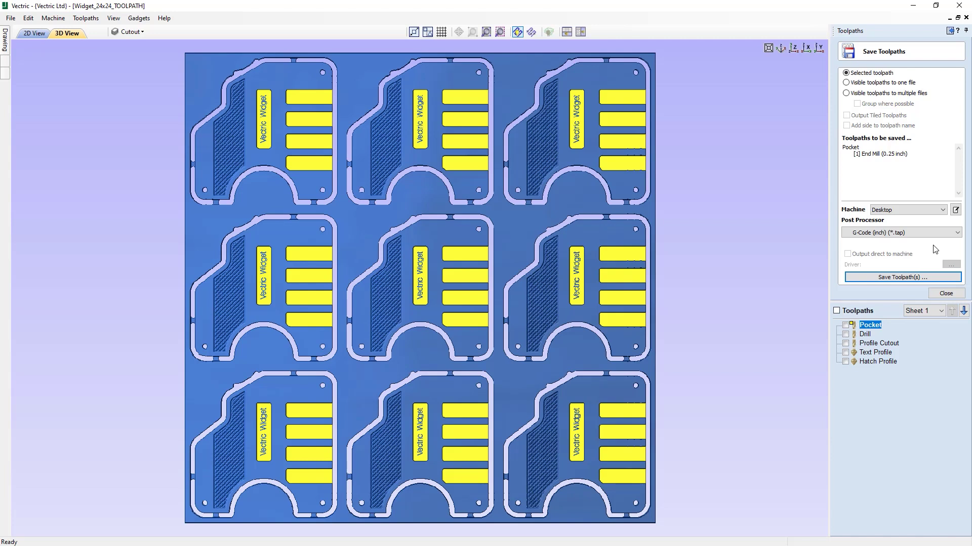
{"action": "left_click", "coordinate": [903, 236]}
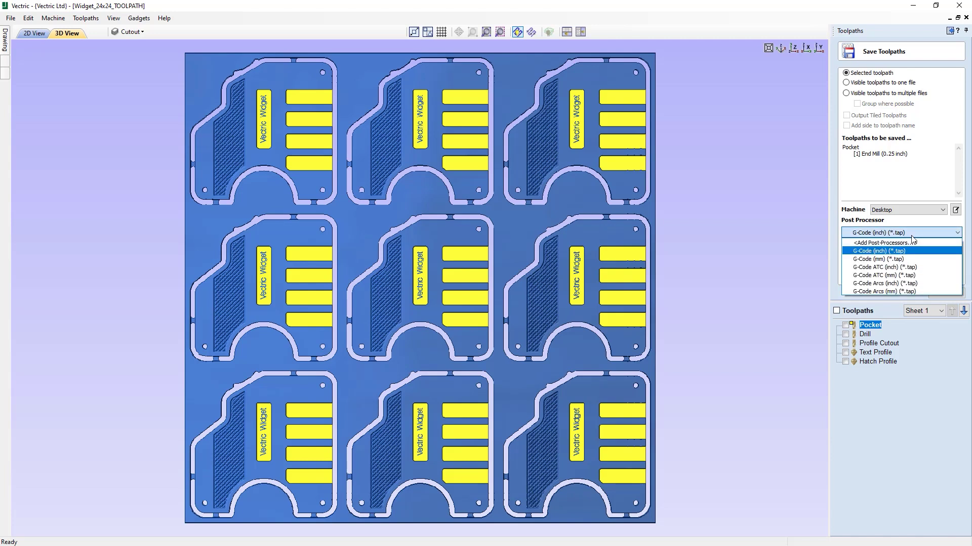
{"action": "left_click", "coordinate": [909, 250]}
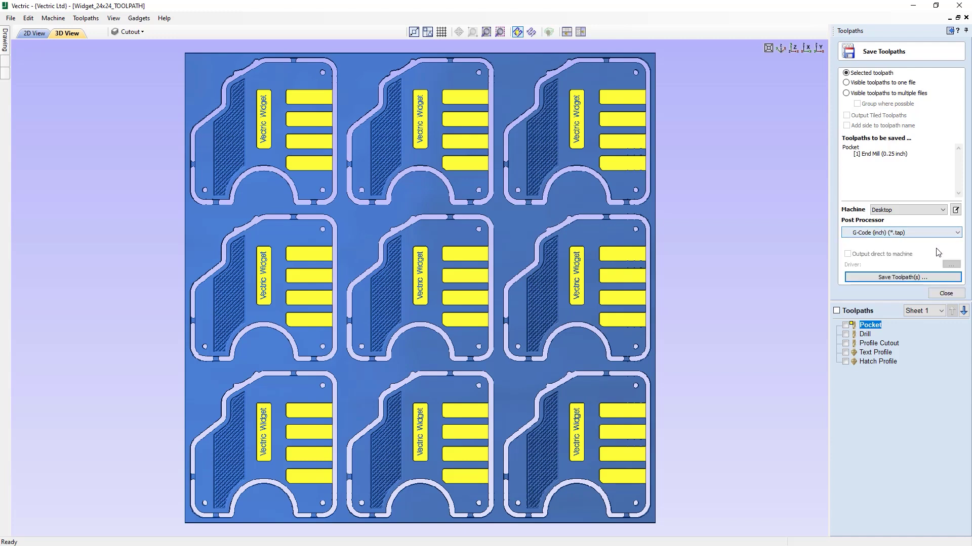
- Save the selected Pocket toolpath as "Pocket Widget" in the toolpath-saving-guide folder
{"action": "left_click", "coordinate": [901, 280]}
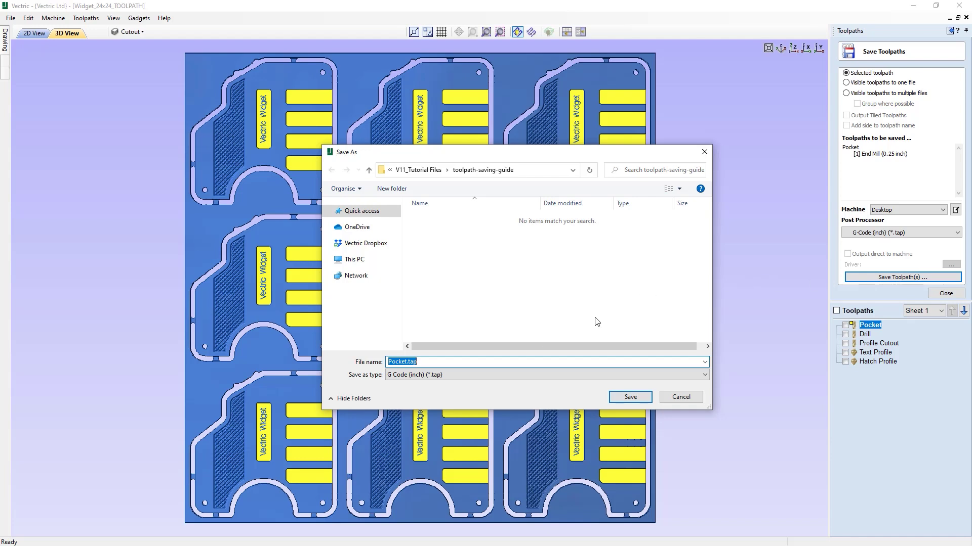
{"action": "left_click", "coordinate": [407, 362]}
{"action": "left_click_drag", "start_coordinate": [406, 361], "coordinate": [423, 361]}
{"action": "type", "text": "Widet"}
{"action": "key", "text": "BackSpace"}
{"action": "key", "text": "BackSpace"}
{"action": "type", "text": "get"}
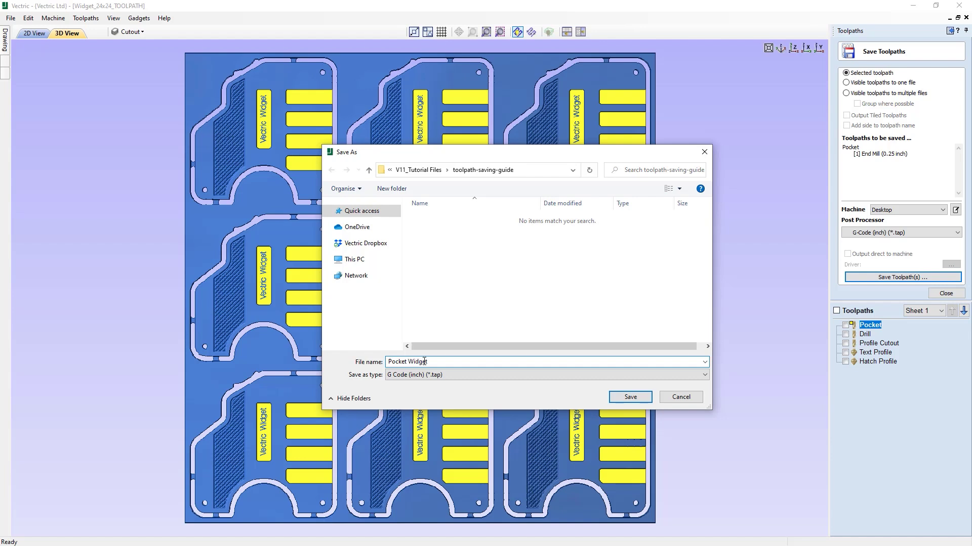
{"action": "left_click", "coordinate": [630, 397]}
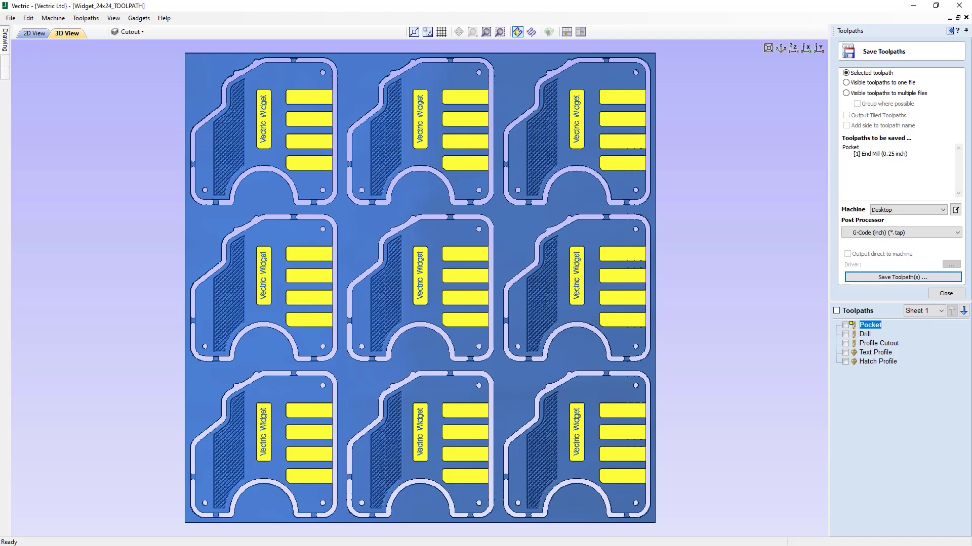
- Switch to File Explorer, check for the saved Pocket Widget.tap in the toolpath-saving-guide folder and return to the job
{"action": "key", "text": "alt+Tab"}
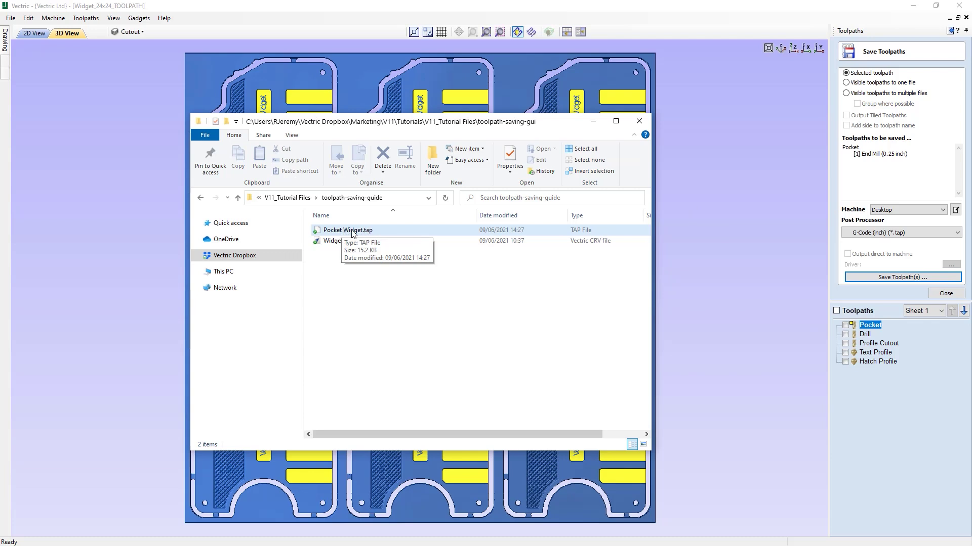
{"action": "left_click", "coordinate": [367, 233]}
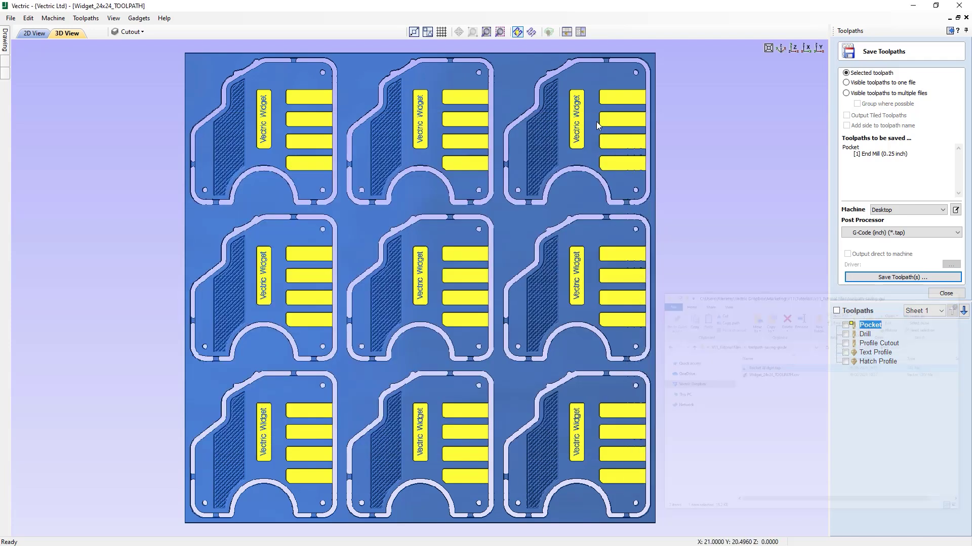
{"action": "left_click", "coordinate": [595, 121]}
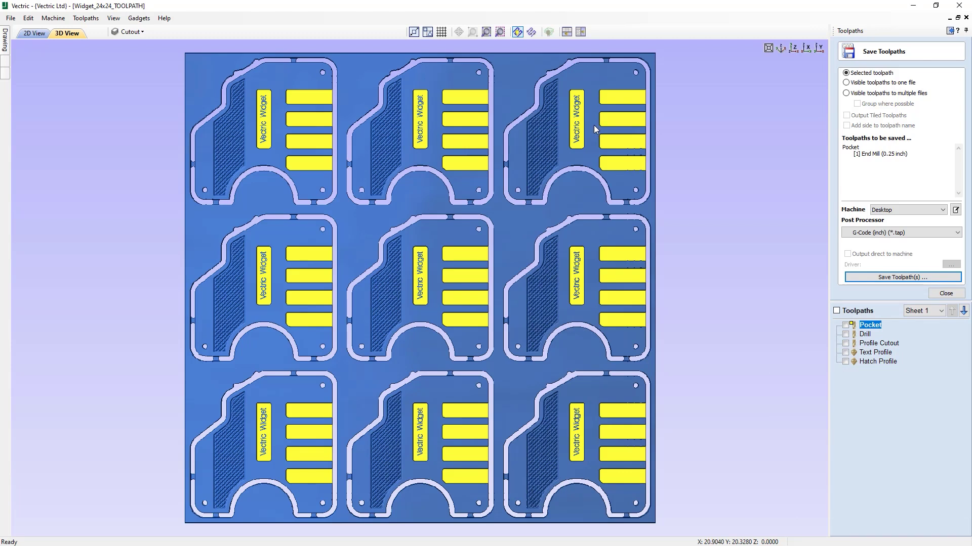
- Review the available choices for the File Dialog Default setting in the program options
{"action": "left_click", "coordinate": [27, 17]}
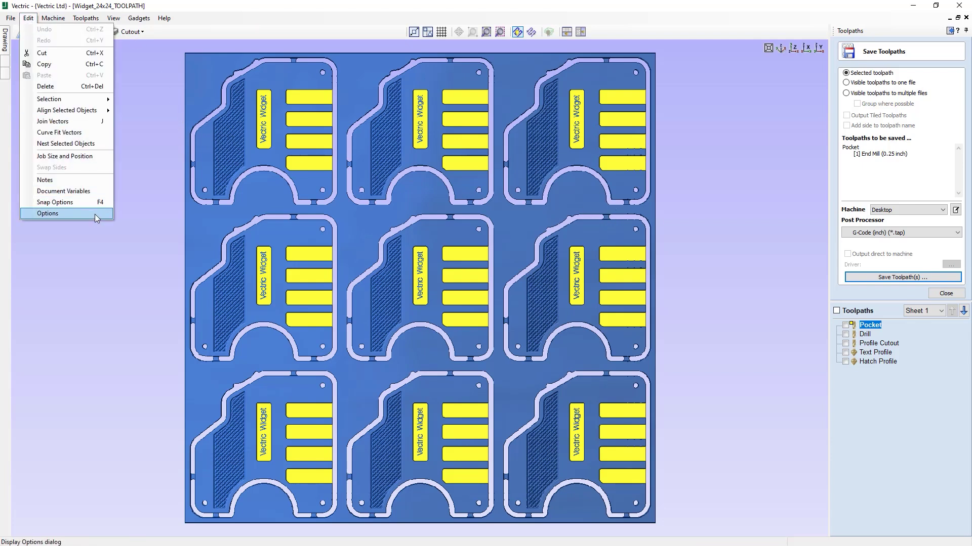
{"action": "left_click", "coordinate": [95, 214]}
{"action": "left_click_drag", "start_coordinate": [610, 191], "coordinate": [615, 289]}
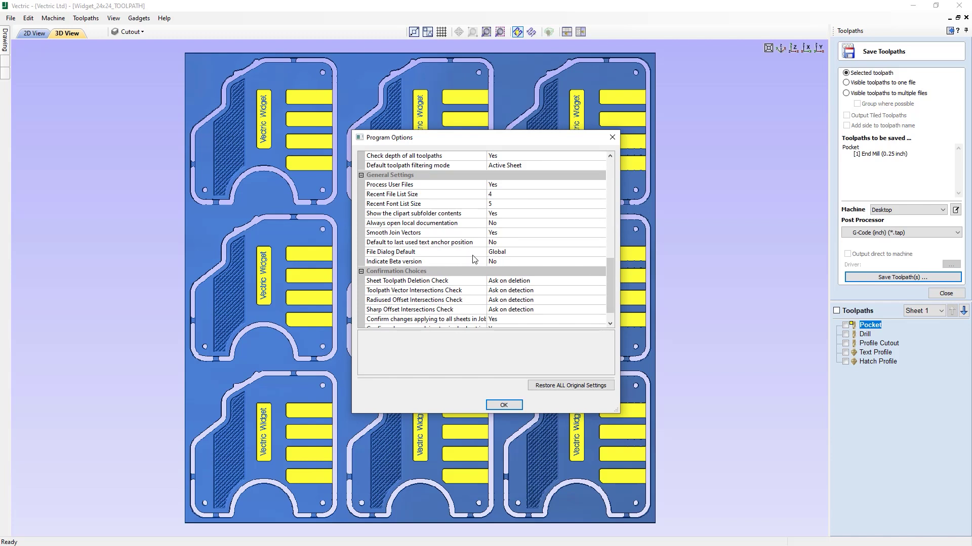
{"action": "left_click", "coordinate": [526, 253]}
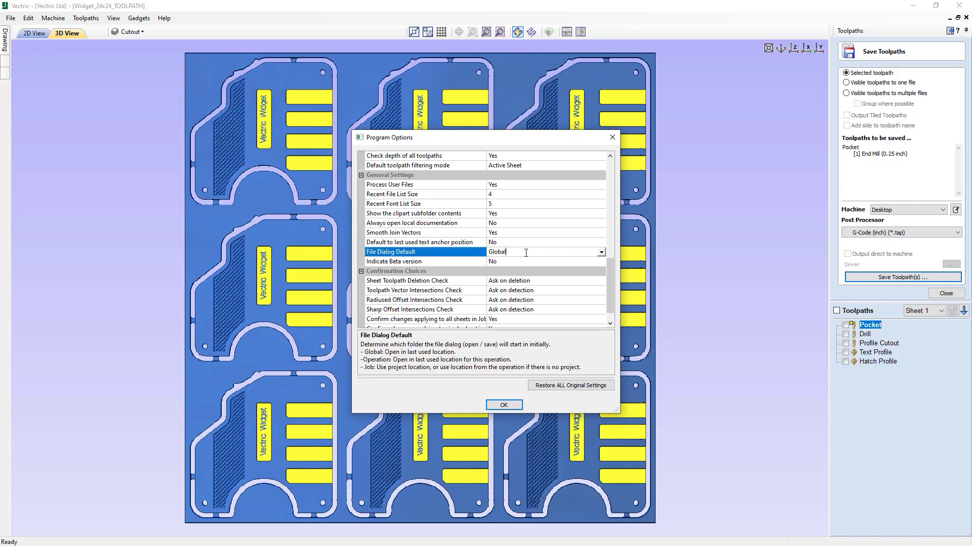
{"action": "left_click", "coordinate": [601, 252]}
{"action": "left_click", "coordinate": [567, 272]}
{"action": "left_click", "coordinate": [601, 252]}
{"action": "left_click", "coordinate": [567, 280]}
{"action": "left_click", "coordinate": [602, 252]}
{"action": "left_click", "coordinate": [490, 257]}
{"action": "left_click", "coordinate": [504, 407]}
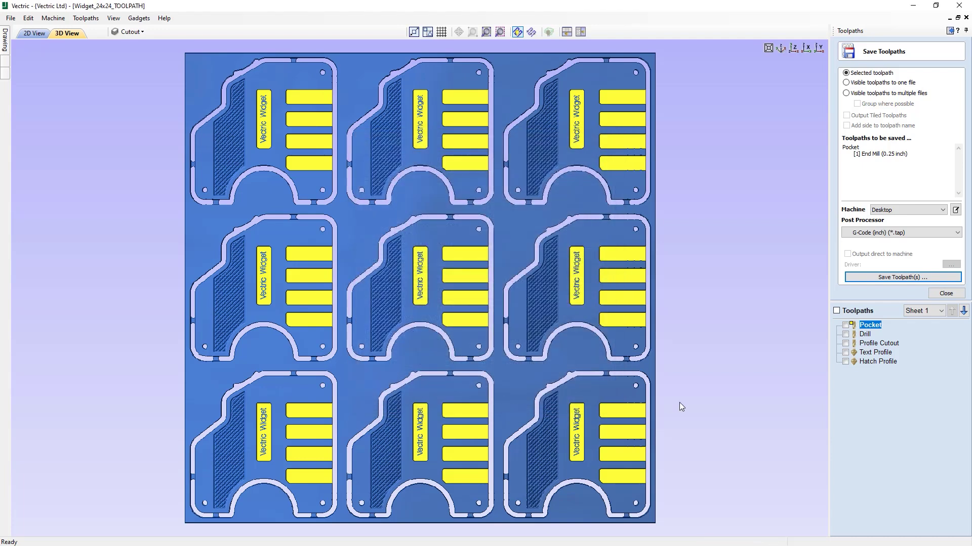
- Choose saving visible toolpaths to one file and make the Pocket, Drill and Profile Cutout toolpaths visible
{"action": "left_click", "coordinate": [858, 84]}
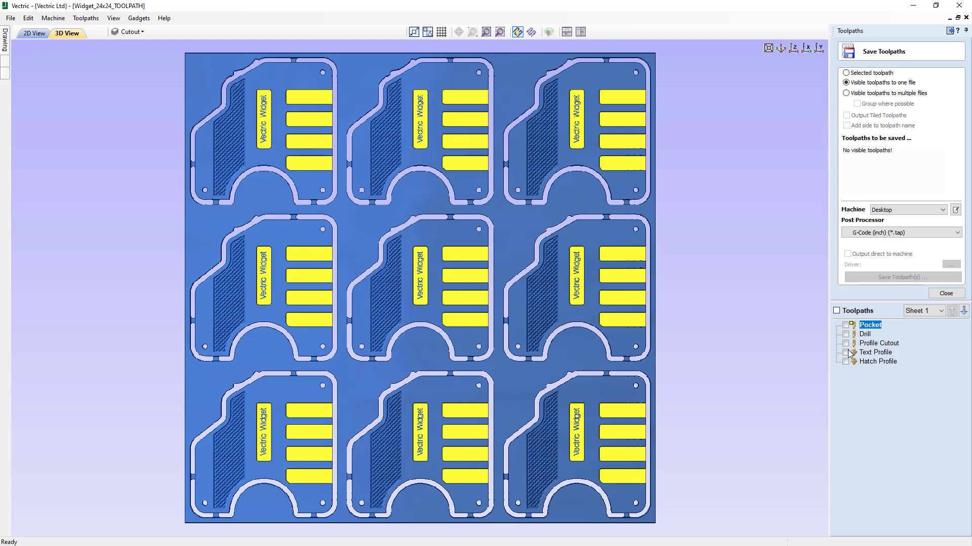
{"action": "mouse_move", "coordinate": [858, 346]}
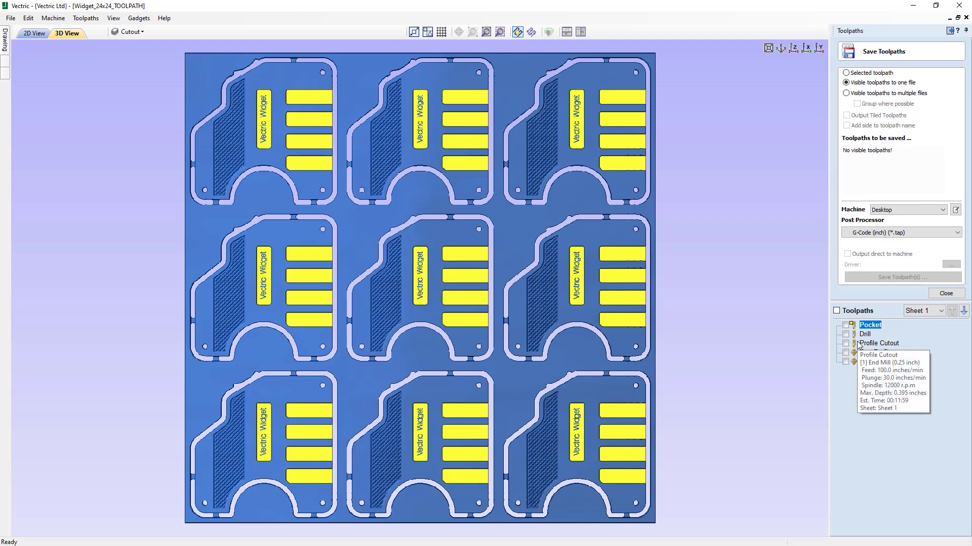
{"action": "left_click", "coordinate": [846, 326]}
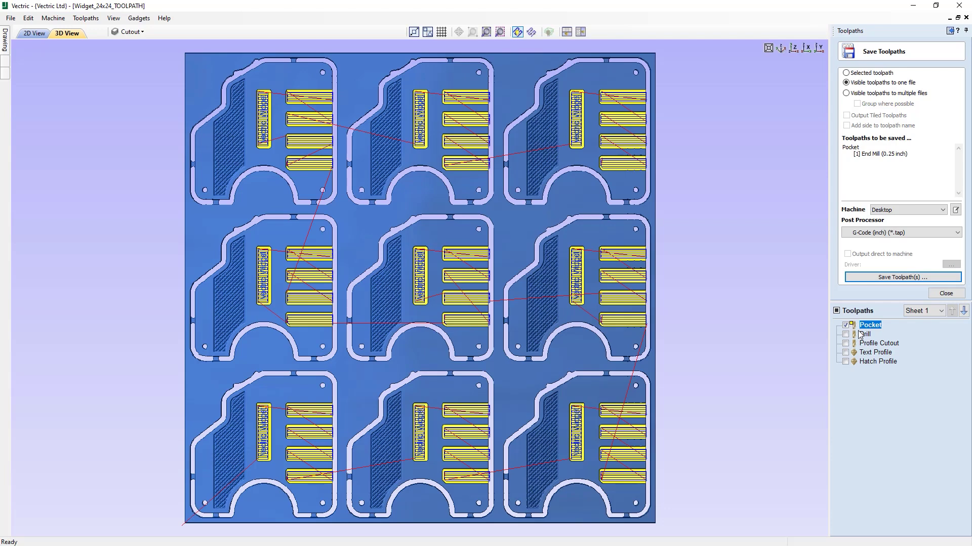
{"action": "left_click", "coordinate": [846, 334]}
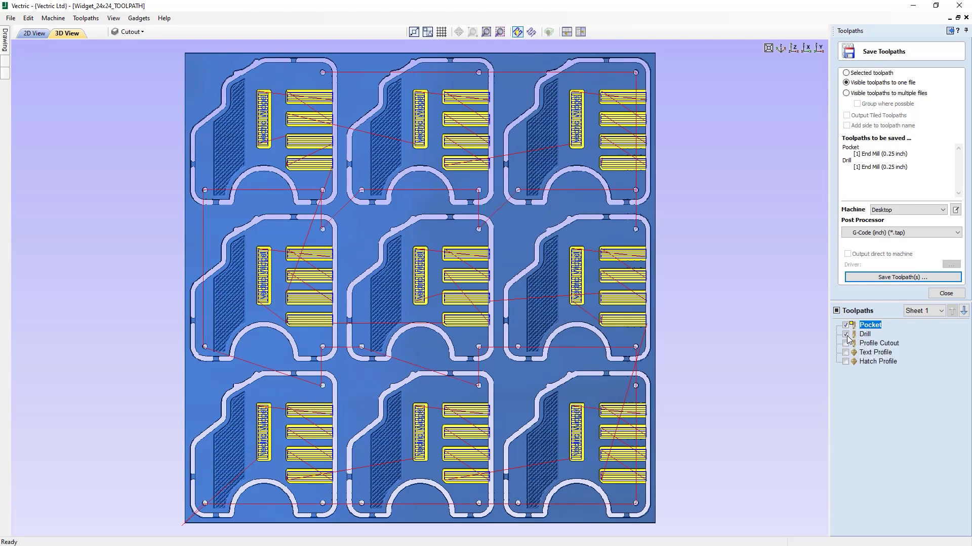
{"action": "left_click", "coordinate": [846, 344]}
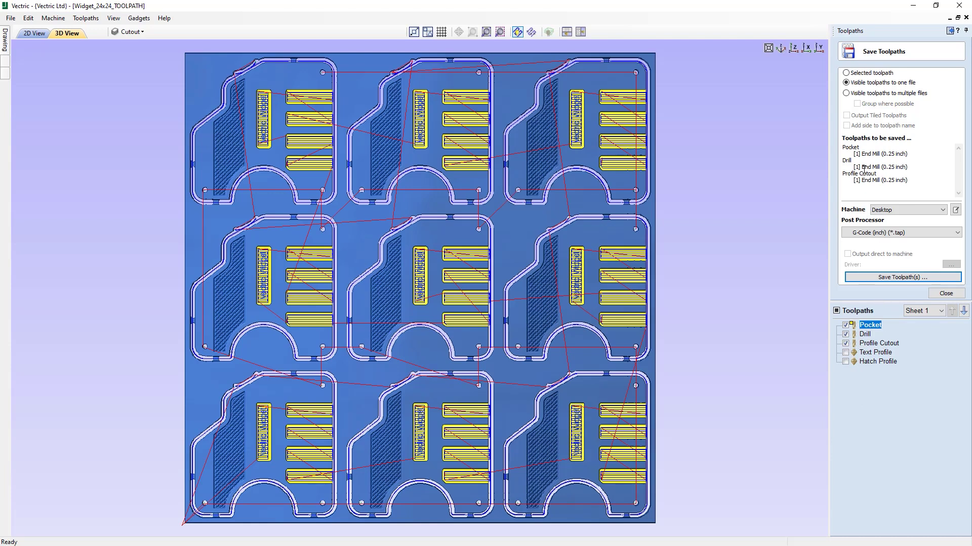
- Save the three visible end mill toolpaths as the single file End Mill.tap in the toolpath-saving-guide folder
{"action": "left_click", "coordinate": [893, 278]}
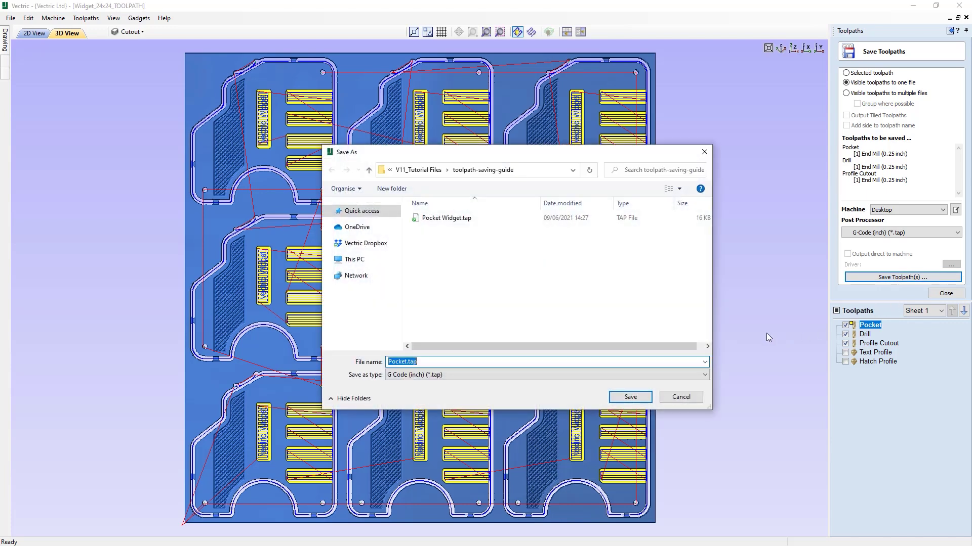
{"action": "left_click_drag", "start_coordinate": [405, 362], "coordinate": [373, 367]}
{"action": "type", "text": "End Mill"}
{"action": "key", "text": "Delete"}
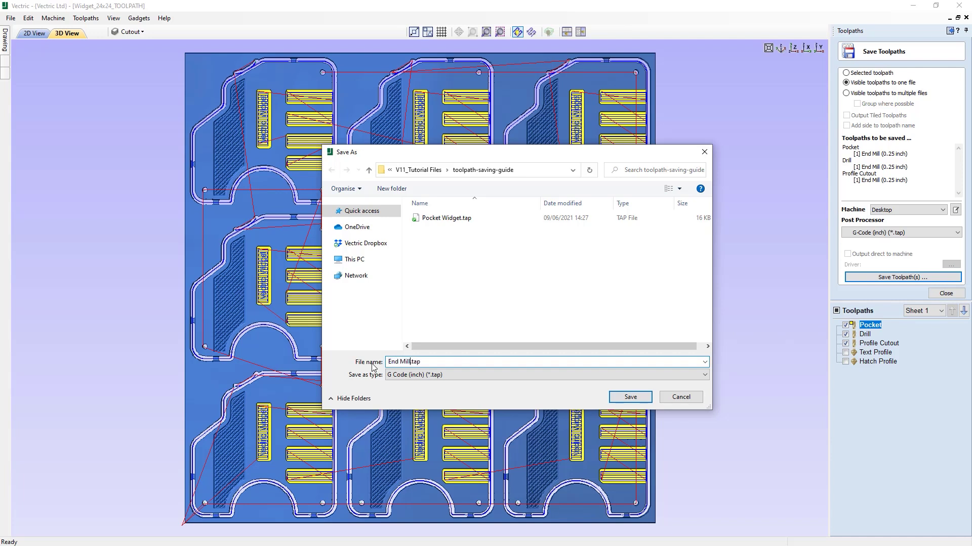
{"action": "left_click", "coordinate": [644, 403]}
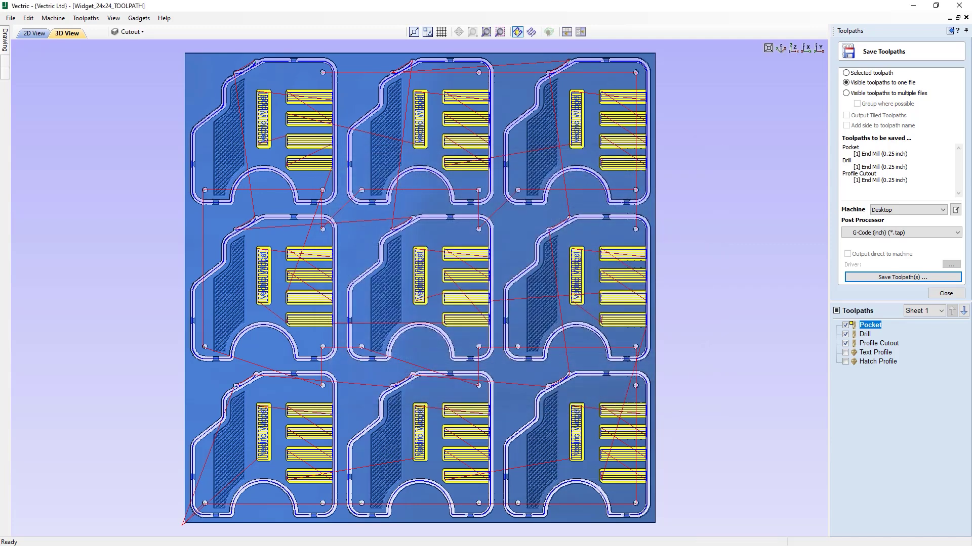
- Switch to File Explorer, check the saved End Mill.tap file and return to the job
{"action": "key", "text": "alt+Tab"}
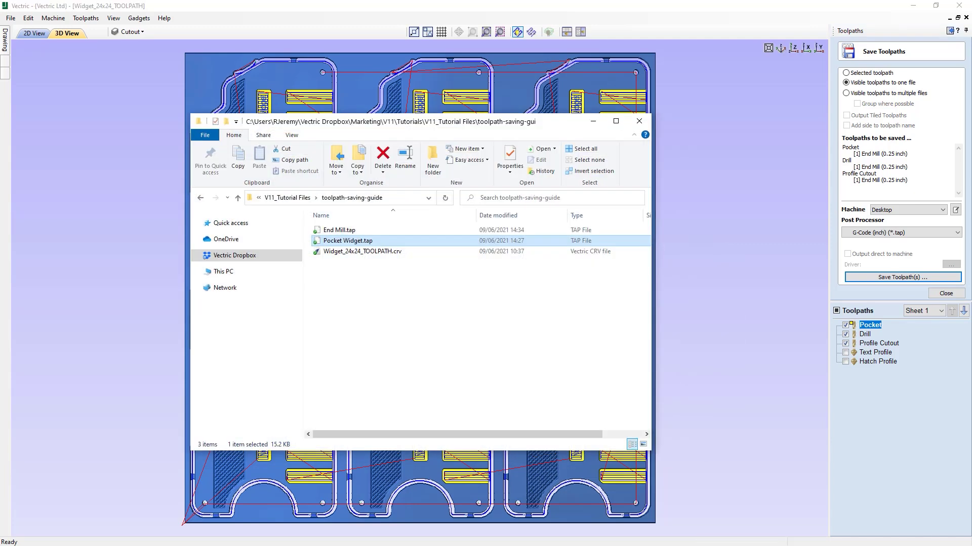
{"action": "left_click", "coordinate": [353, 232]}
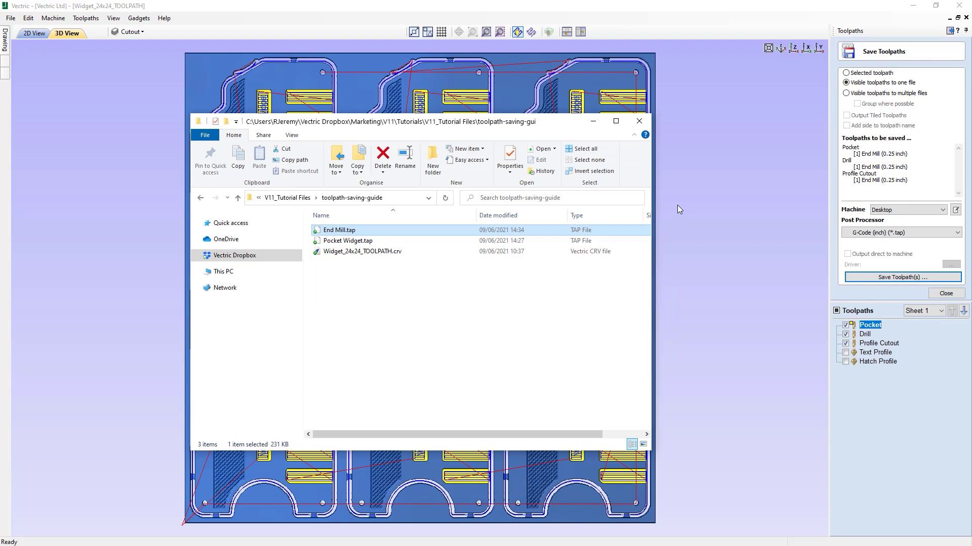
{"action": "left_click", "coordinate": [593, 122]}
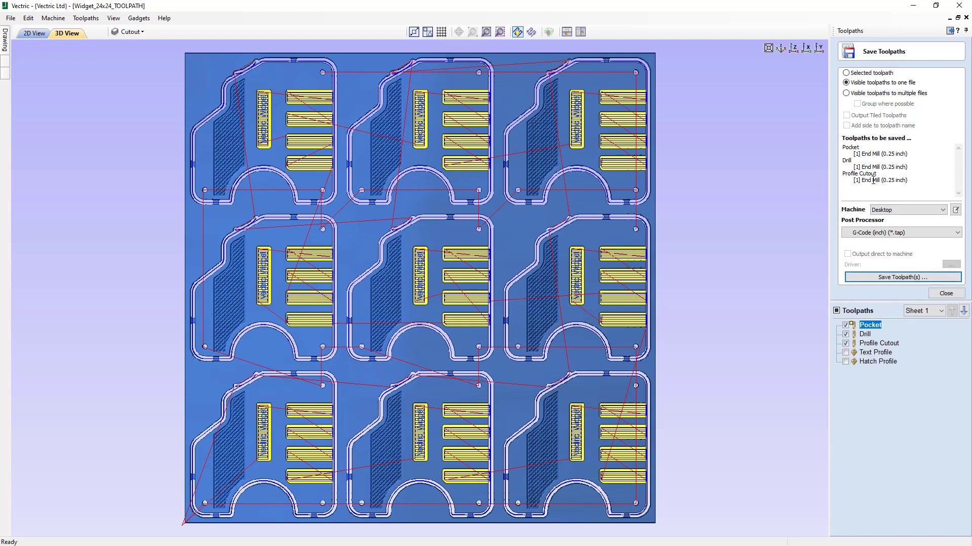
- Make the Text Profile and Hatch Profile toolpaths visible too, and choose saving visible toolpaths to multiple files
{"action": "left_click", "coordinate": [846, 353]}
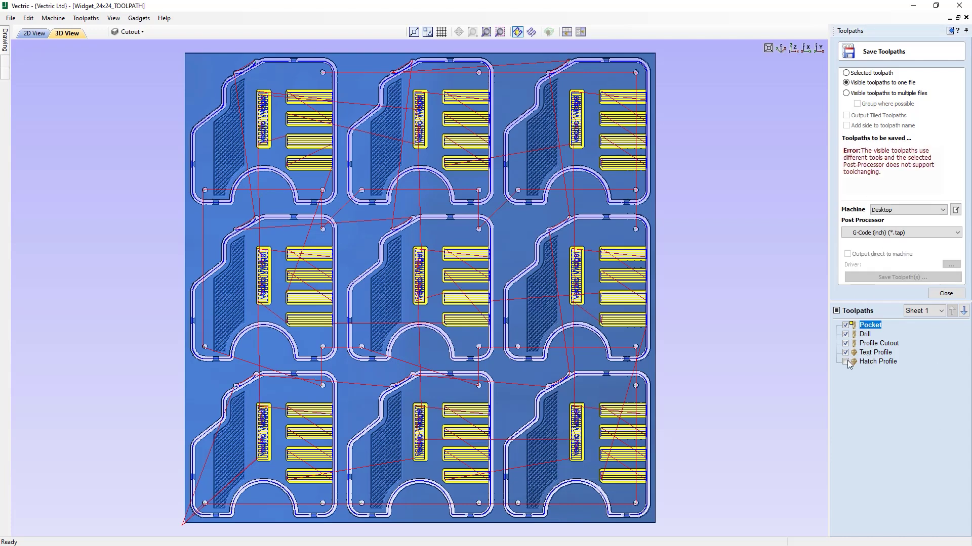
{"action": "left_click", "coordinate": [845, 361]}
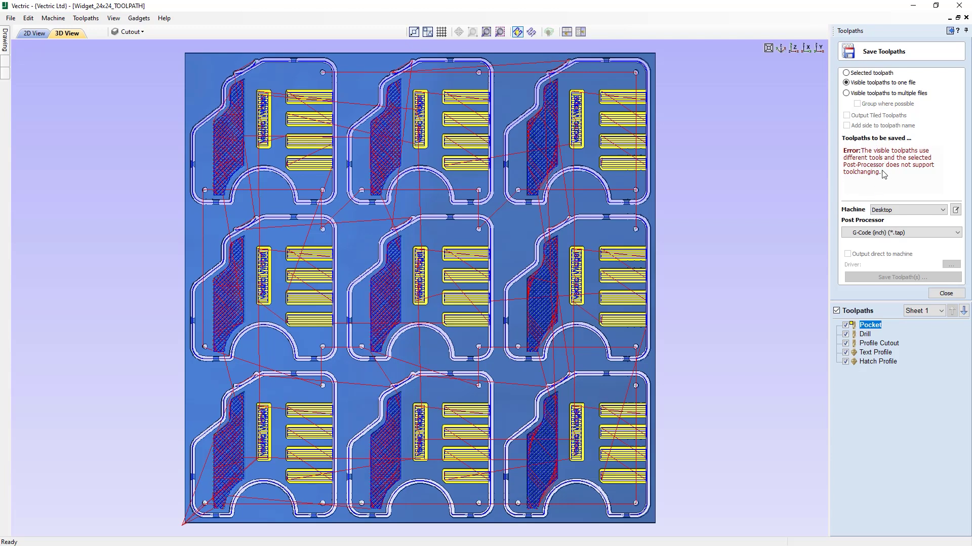
{"action": "left_click", "coordinate": [872, 96]}
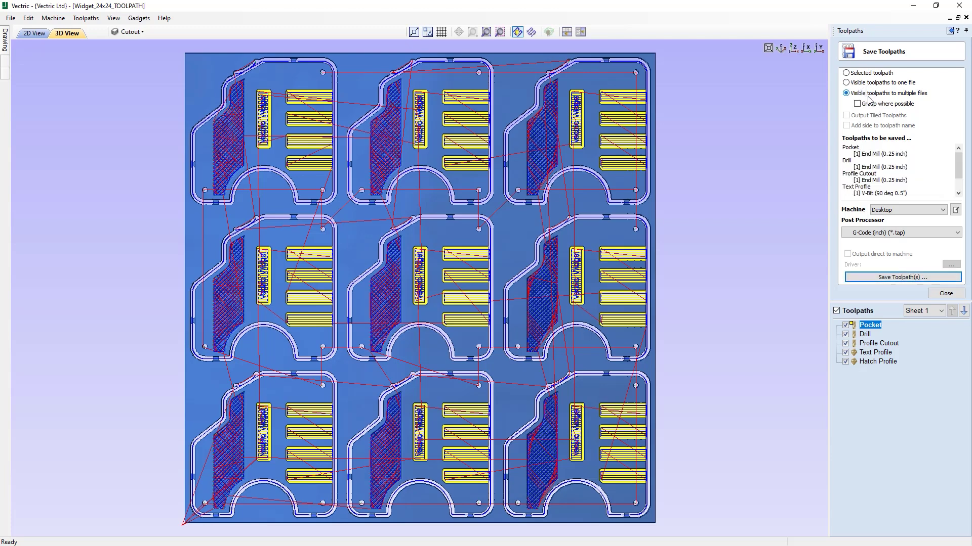
- Save all five visible toolpaths as separate files with the base name Widget in the toolpath-saving-guide folder
{"action": "left_click", "coordinate": [894, 277]}
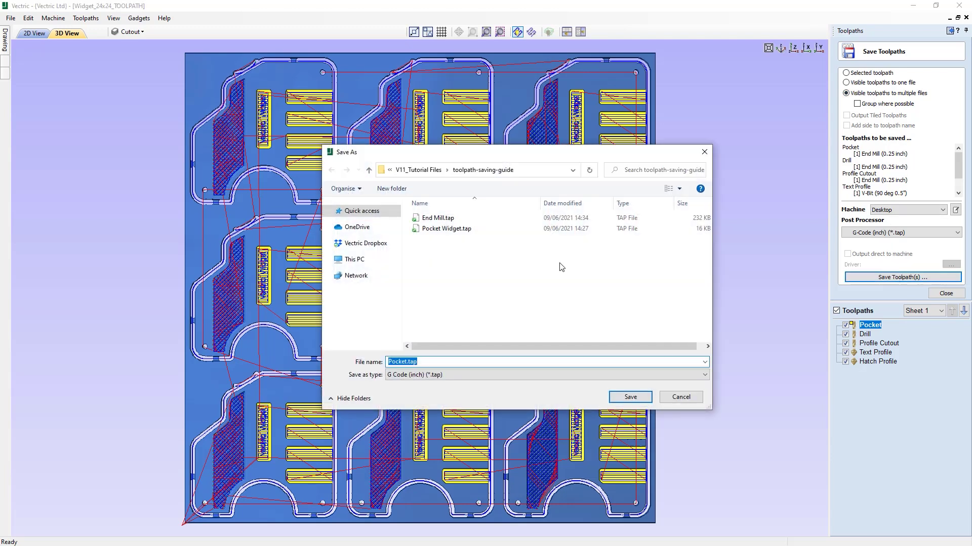
{"action": "left_click_drag", "start_coordinate": [407, 362], "coordinate": [381, 362]}
{"action": "type", "text": "Widget"}
{"action": "left_click", "coordinate": [629, 399]}
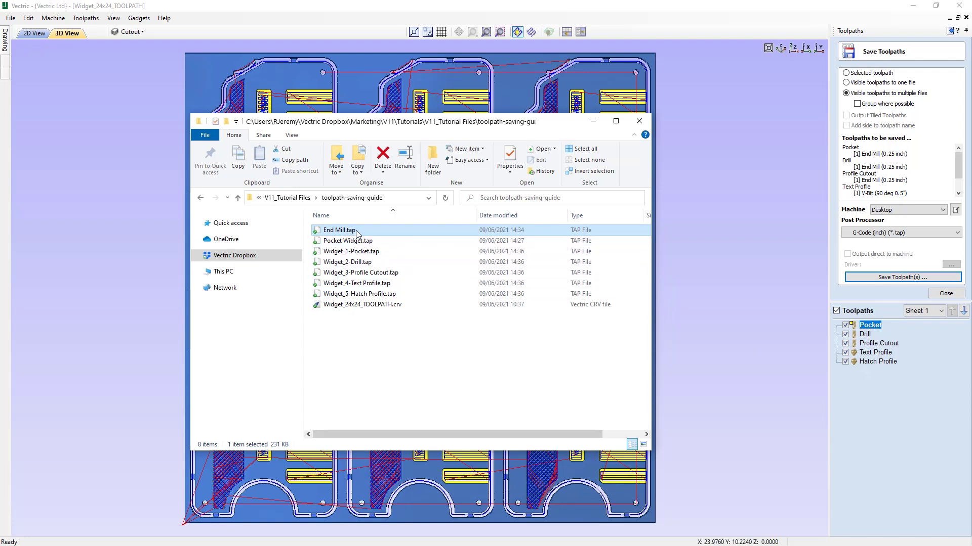
- Delete all the .tap files from the toolpath-saving-guide folder, keeping Widget_24x24_TOOLPATH.crv, and return to the job
{"action": "left_click", "coordinate": [393, 295], "text": "shift"}
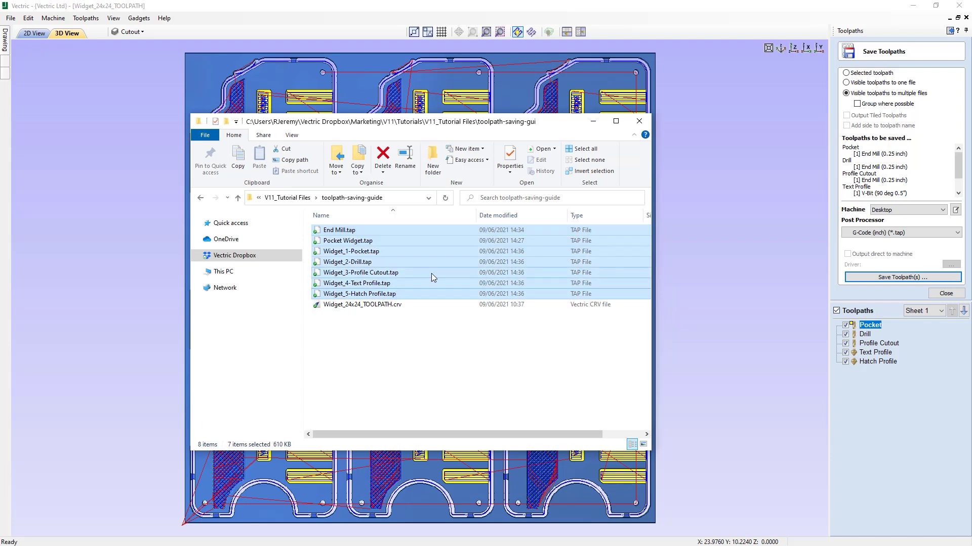
{"action": "key", "text": "Delete"}
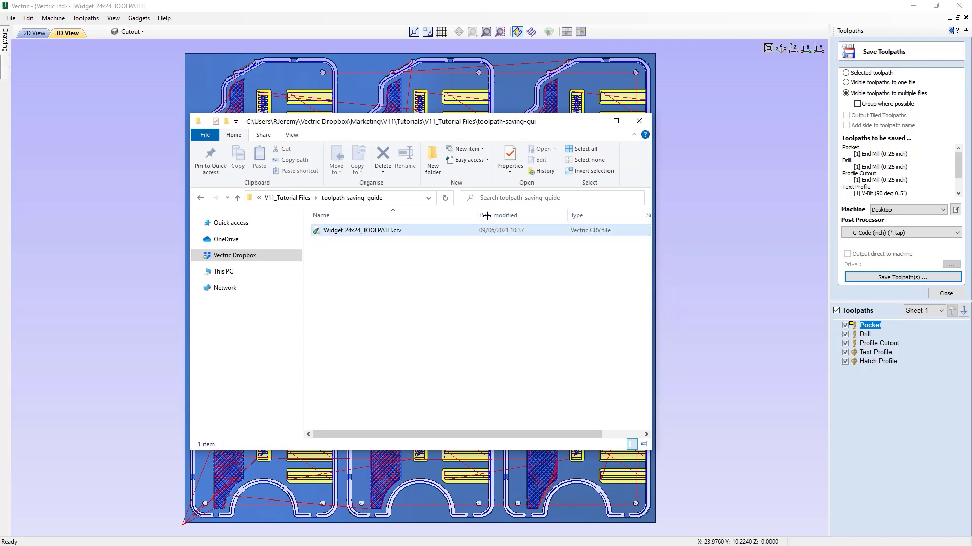
{"action": "left_click", "coordinate": [590, 125]}
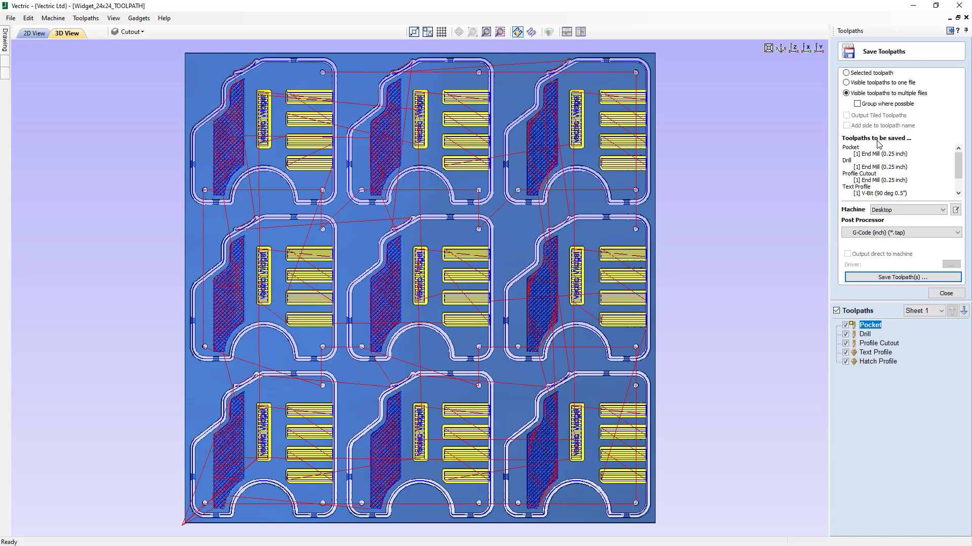
- Enable grouping where possible and save the visible toolpaths to multiple files with the base name Widget
{"action": "left_click", "coordinate": [856, 104]}
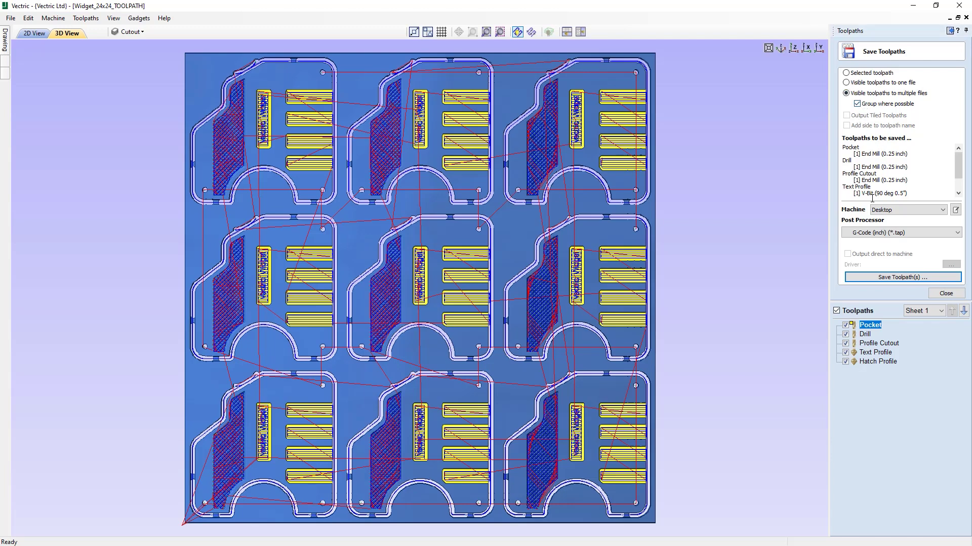
{"action": "left_click", "coordinate": [874, 277]}
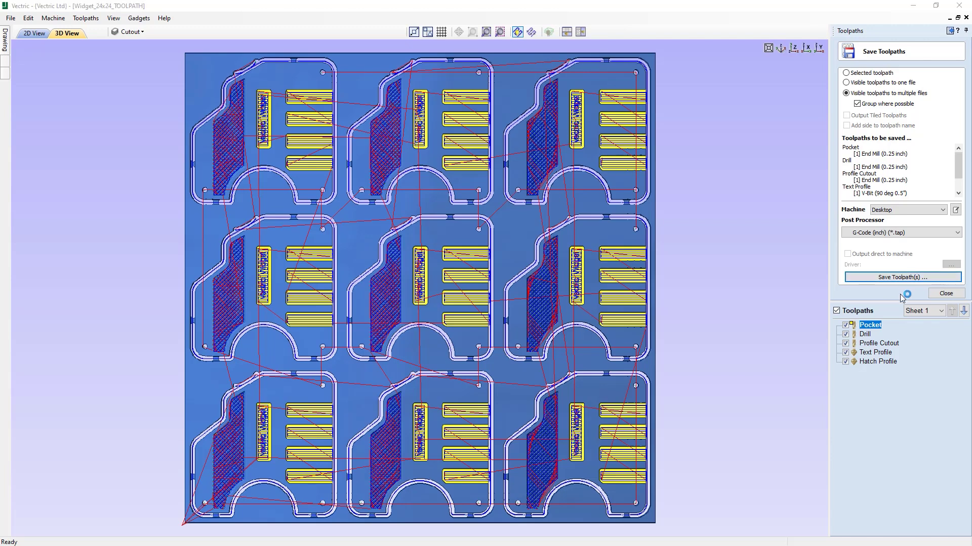
{"action": "left_click", "coordinate": [406, 362]}
{"action": "left_click_drag", "start_coordinate": [406, 362], "coordinate": [377, 365]}
{"action": "type", "text": "Widget.tap"}
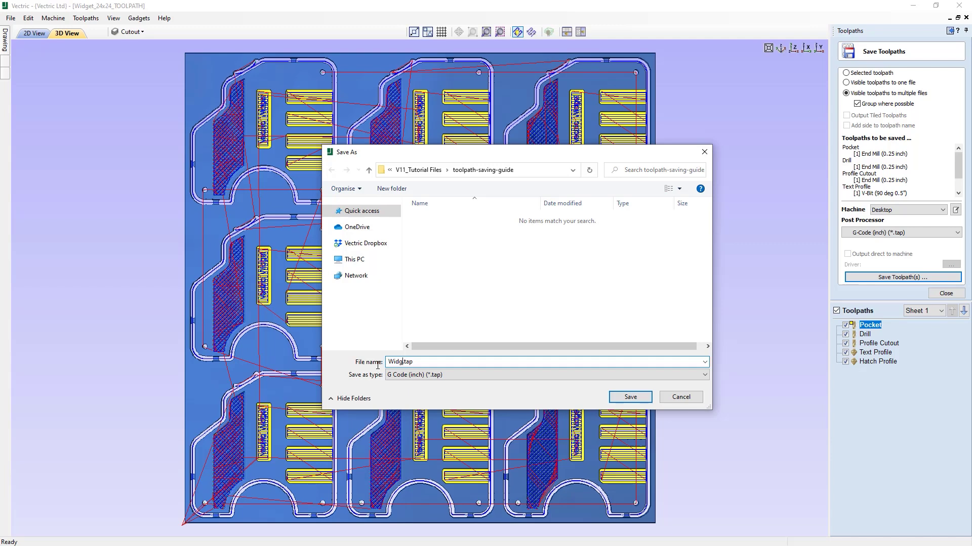
{"action": "left_click", "coordinate": [630, 397]}
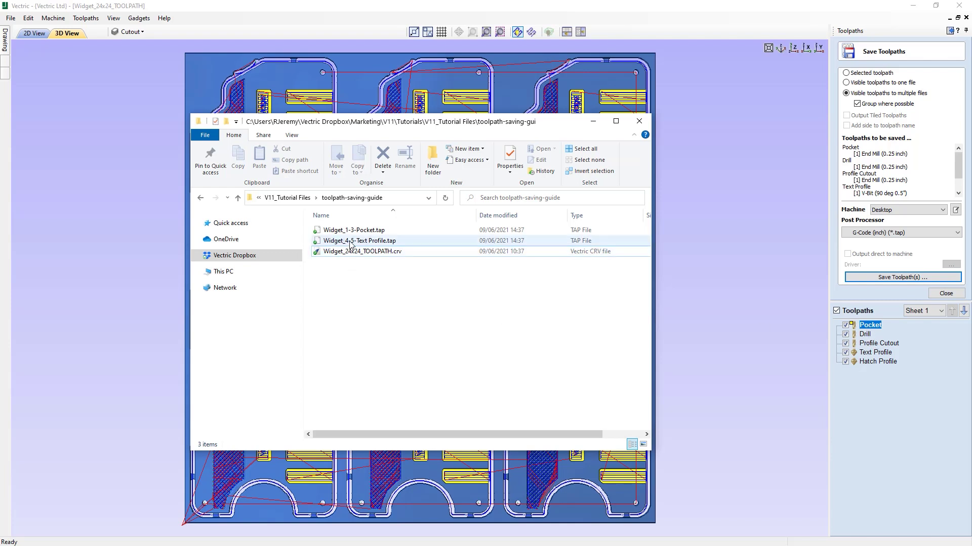
- Check the tool details of the Text Profile and Hatch Profile toolpaths
{"action": "left_click", "coordinate": [862, 354]}
{"action": "left_click", "coordinate": [866, 362]}
{"action": "mouse_move", "coordinate": [868, 357]}
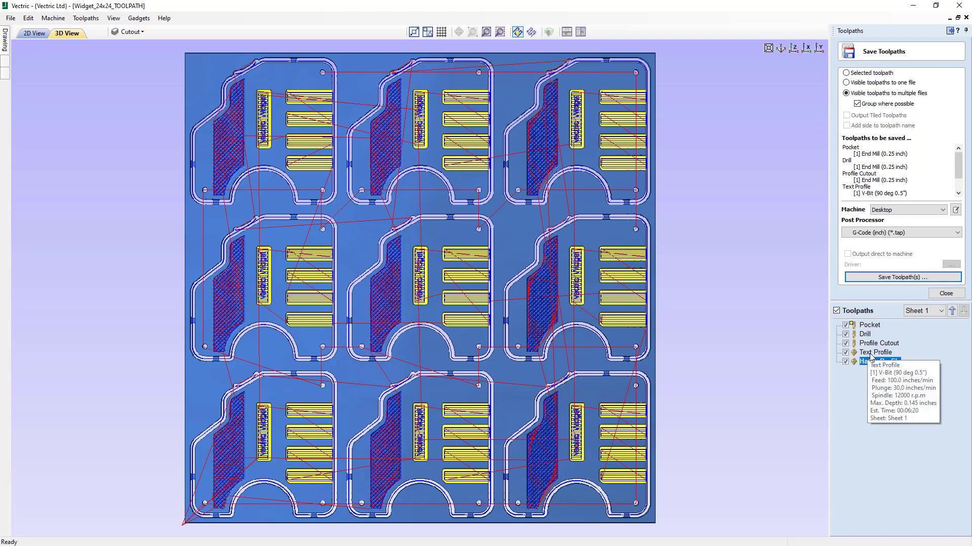
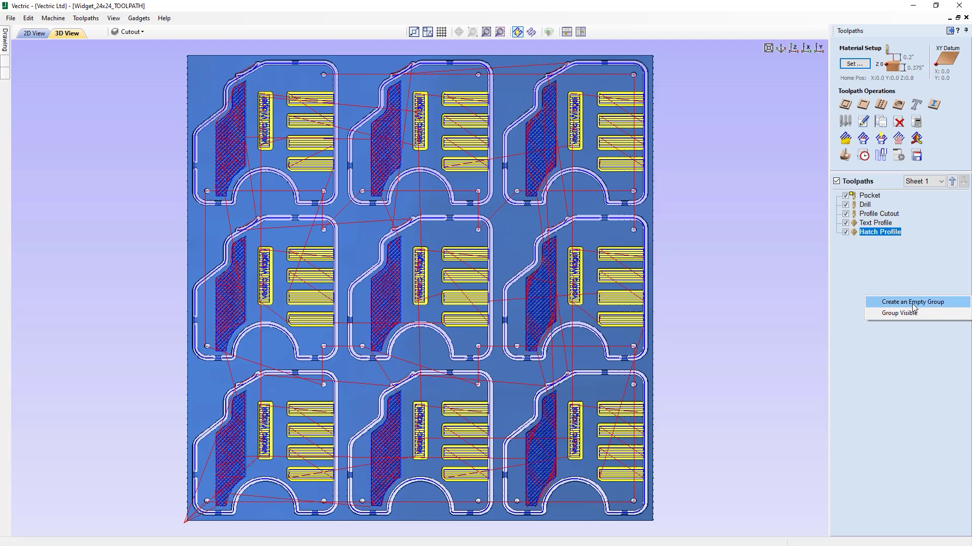
- Hide the Hatch Profile and Text Profile toolpaths and group the visible Pocket, Drill and Profile Cutout toolpaths
{"action": "left_click", "coordinate": [846, 232]}
{"action": "left_click", "coordinate": [845, 223]}
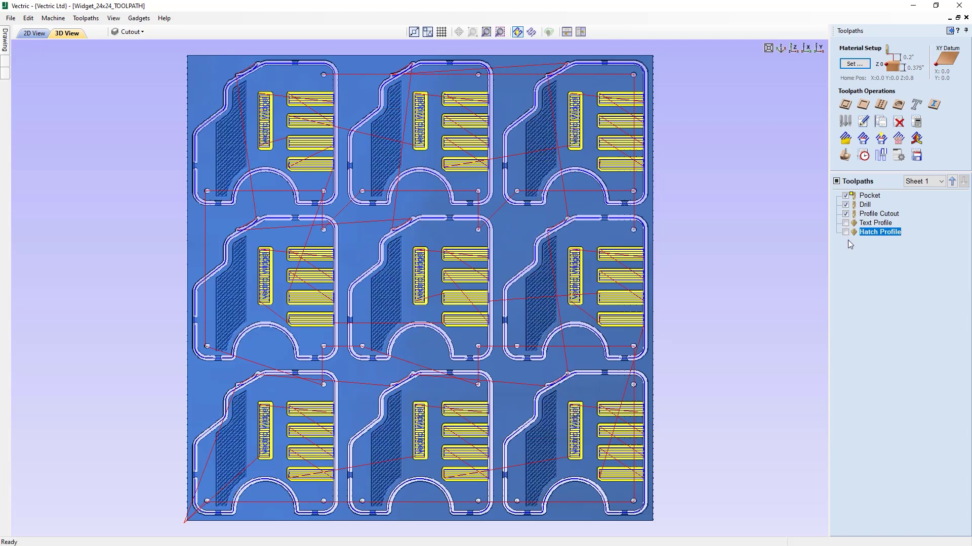
{"action": "right_click", "coordinate": [867, 200]}
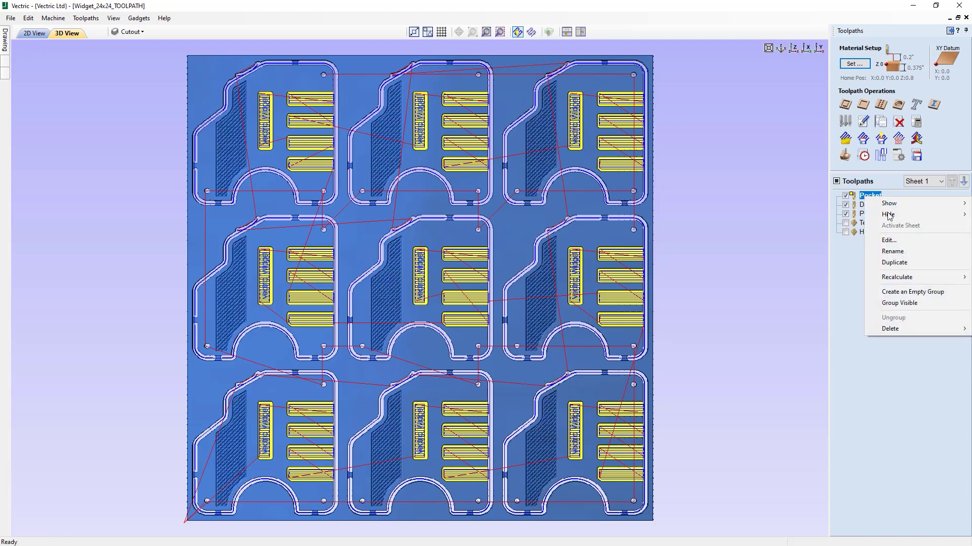
{"action": "left_click", "coordinate": [899, 303]}
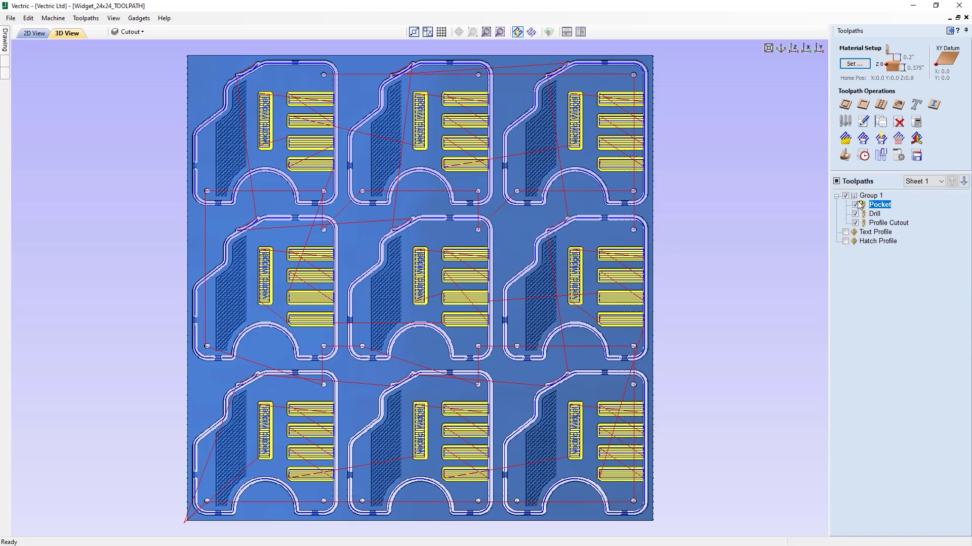
- Save the Group 1 toolpaths as the selected toolpath in a single G-code file named Group Widget.tap
{"action": "left_click", "coordinate": [871, 196]}
{"action": "left_click", "coordinate": [917, 158]}
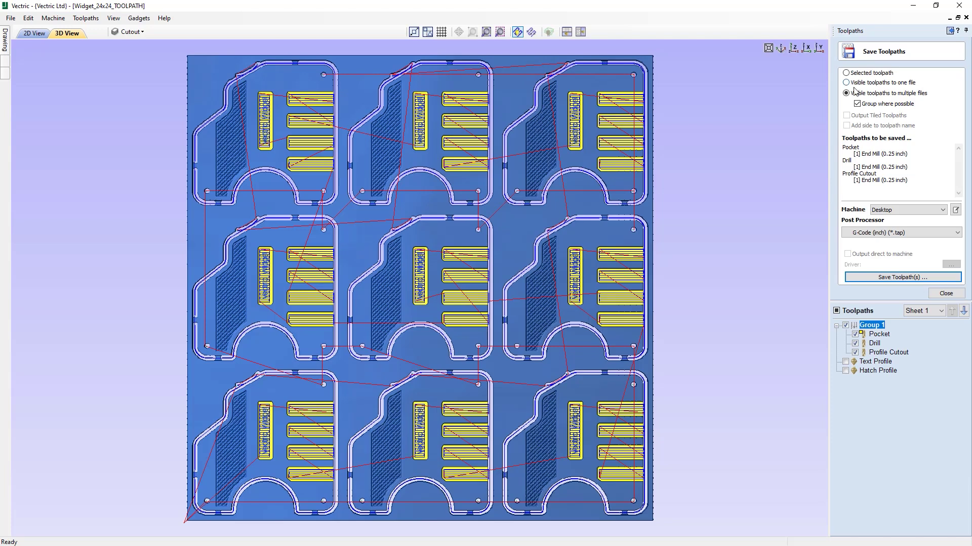
{"action": "left_click", "coordinate": [845, 73]}
{"action": "left_click", "coordinate": [899, 277]}
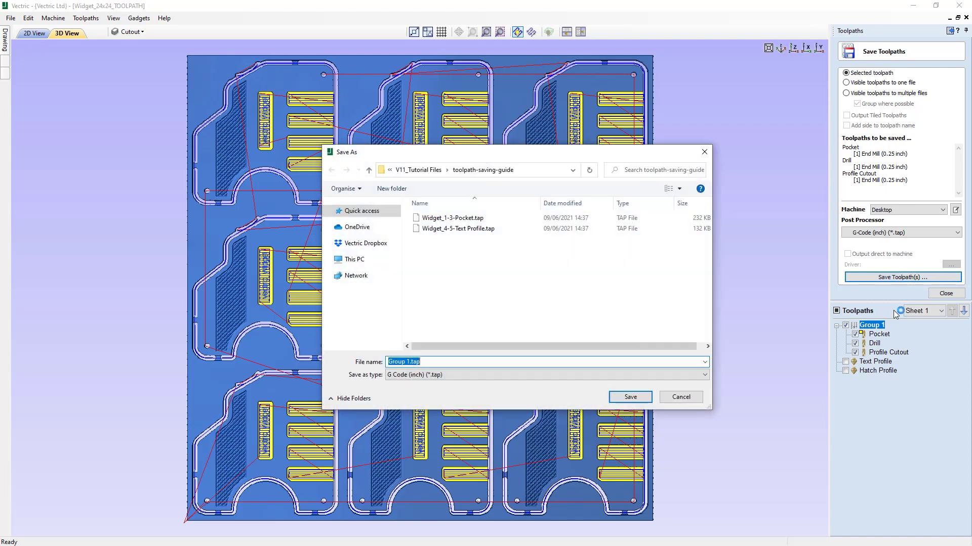
{"action": "left_click", "coordinate": [408, 361]}
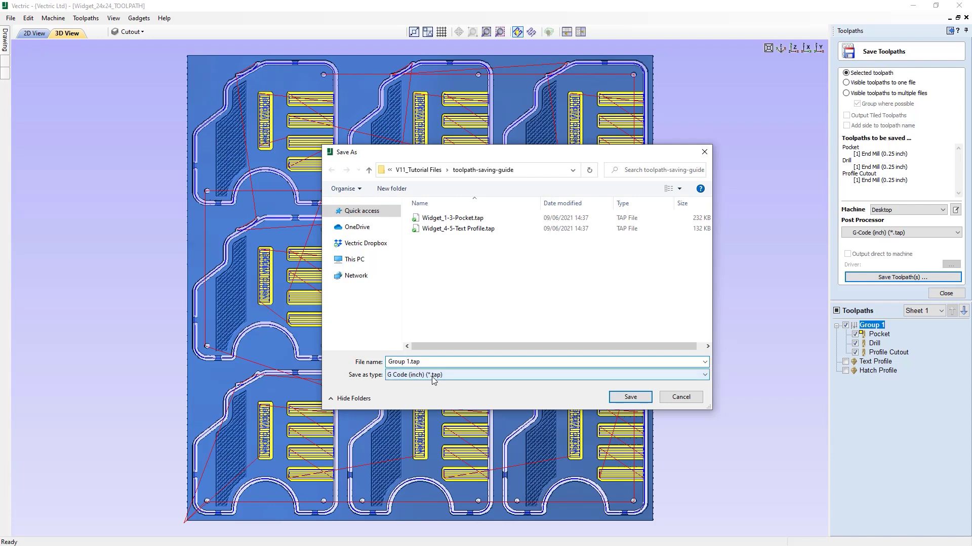
{"action": "key", "text": "Delete"}
{"action": "type", "text": "Widget"}
{"action": "key", "text": "Return"}
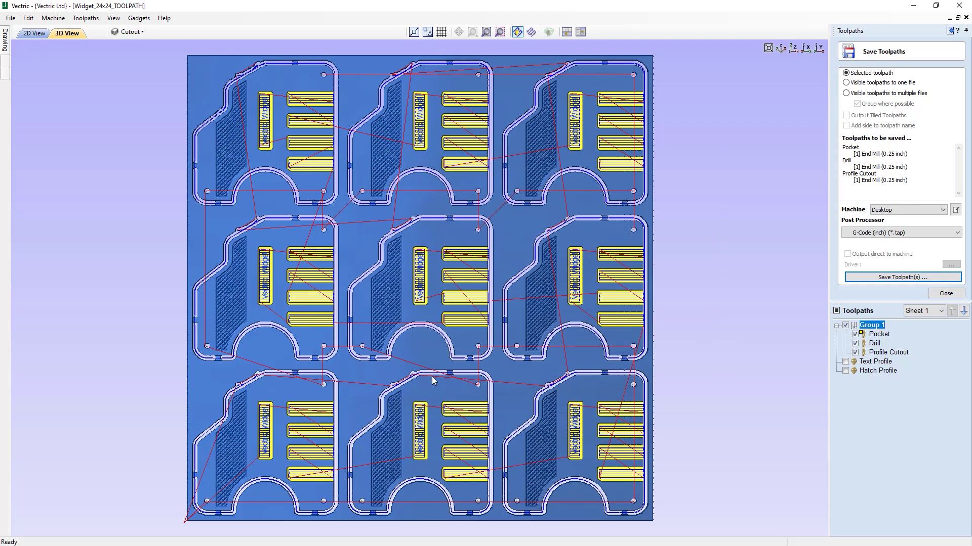
- Check the Group Widget.tap file in the toolpath-saving-guide folder in File Explorer and return to the job
{"action": "key", "text": "alt+Tab"}
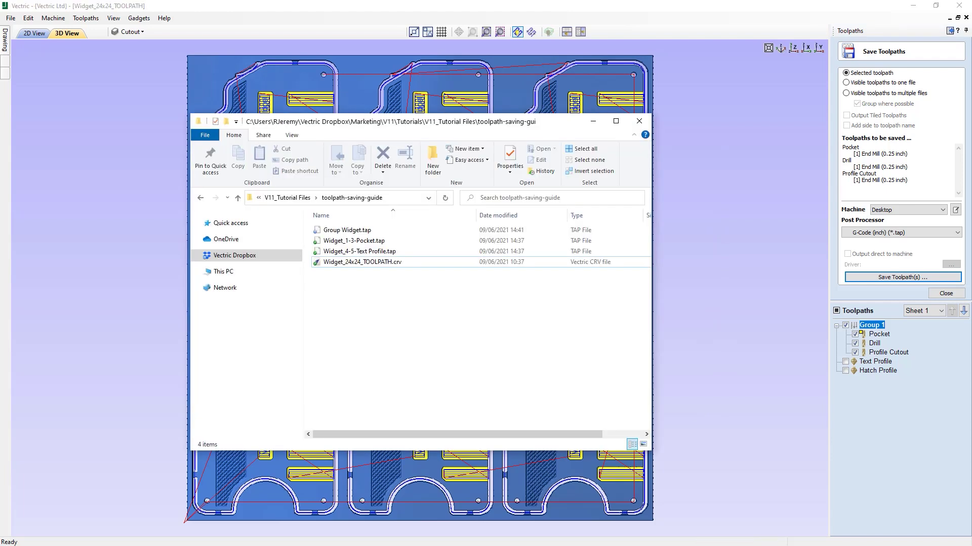
{"action": "left_click", "coordinate": [361, 231]}
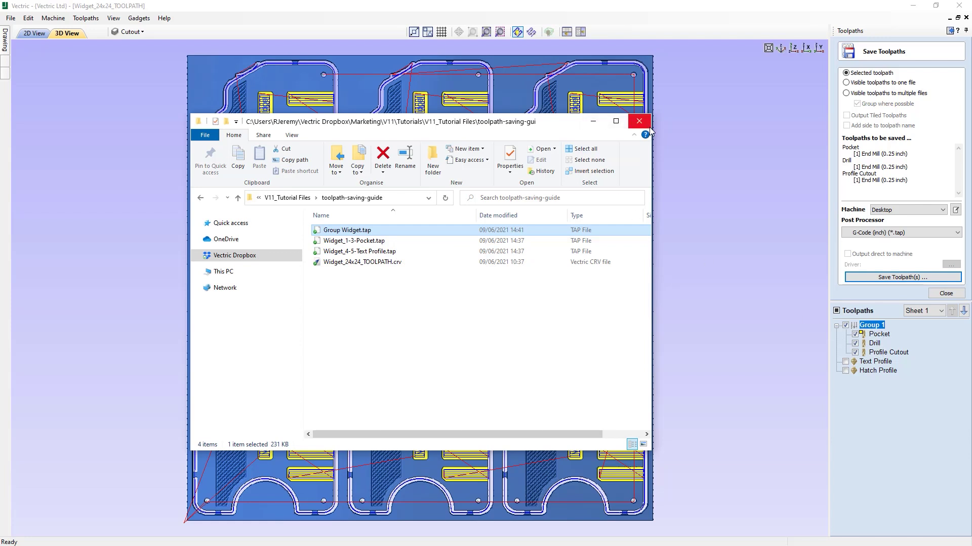
{"action": "left_click", "coordinate": [594, 122]}
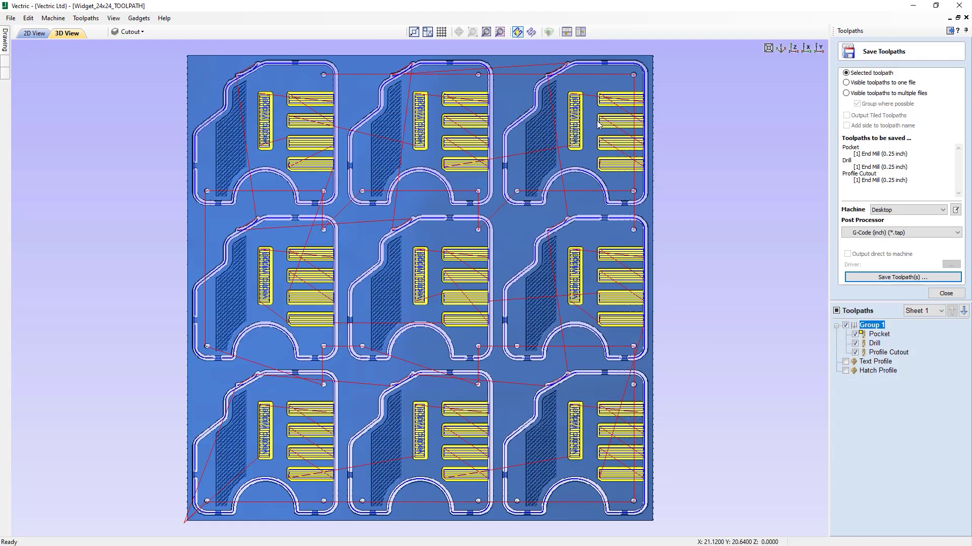
- Ungroup Group 1 and make the Text Profile and Hatch Profile toolpaths visible
{"action": "right_click", "coordinate": [872, 326]}
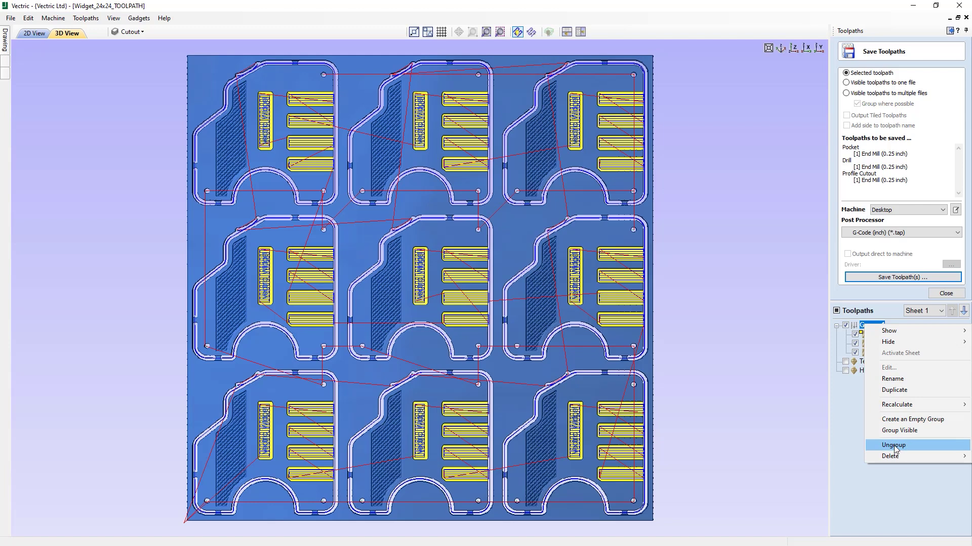
{"action": "left_click", "coordinate": [893, 446]}
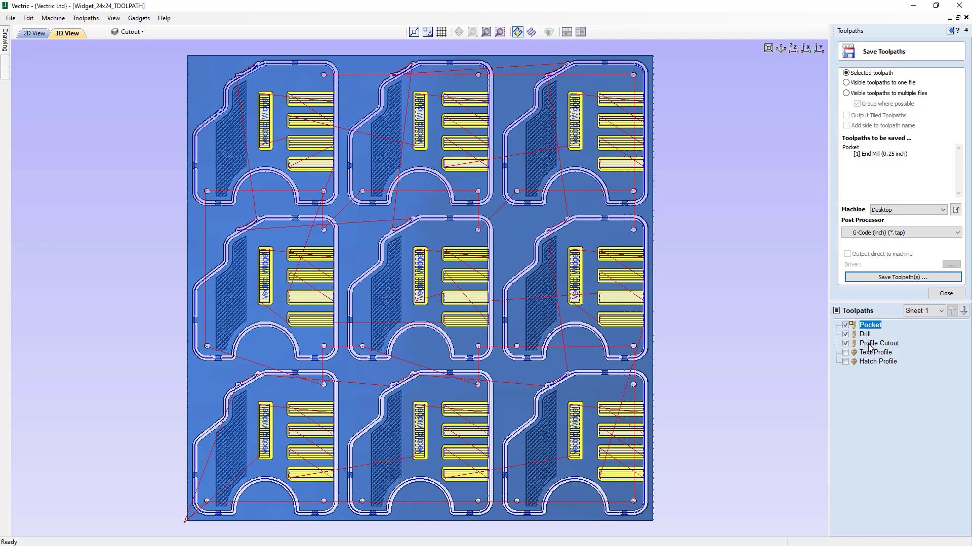
{"action": "left_click", "coordinate": [846, 354]}
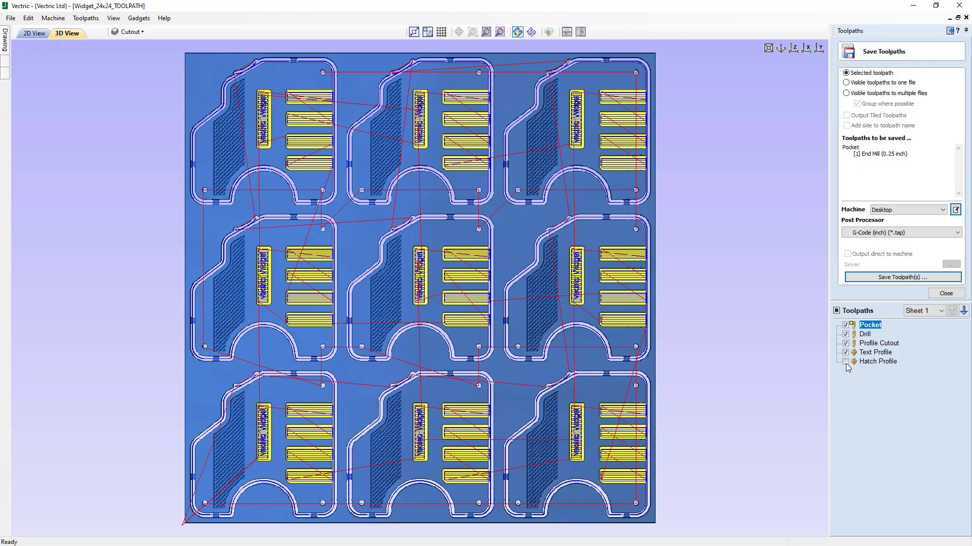
{"action": "left_click", "coordinate": [845, 362]}
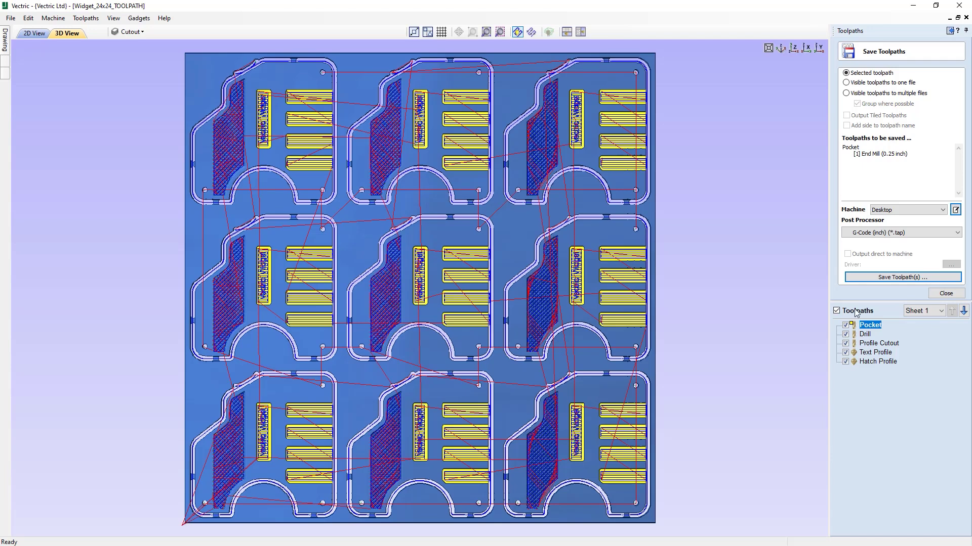
- Try to set up saving all visible toolpaths to one file with the G-Code ATC (inch) (*.tap) post processor
{"action": "left_click", "coordinate": [846, 83]}
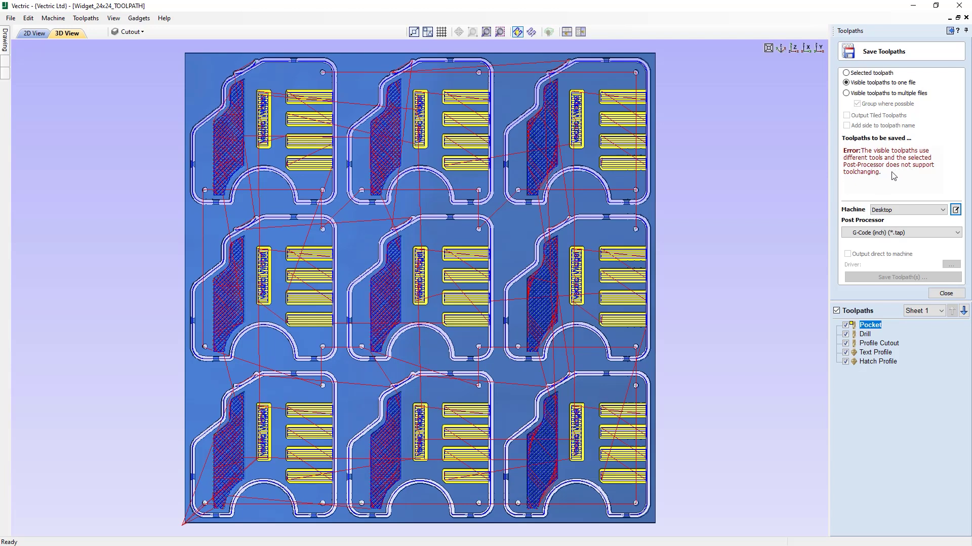
{"action": "left_click", "coordinate": [919, 234]}
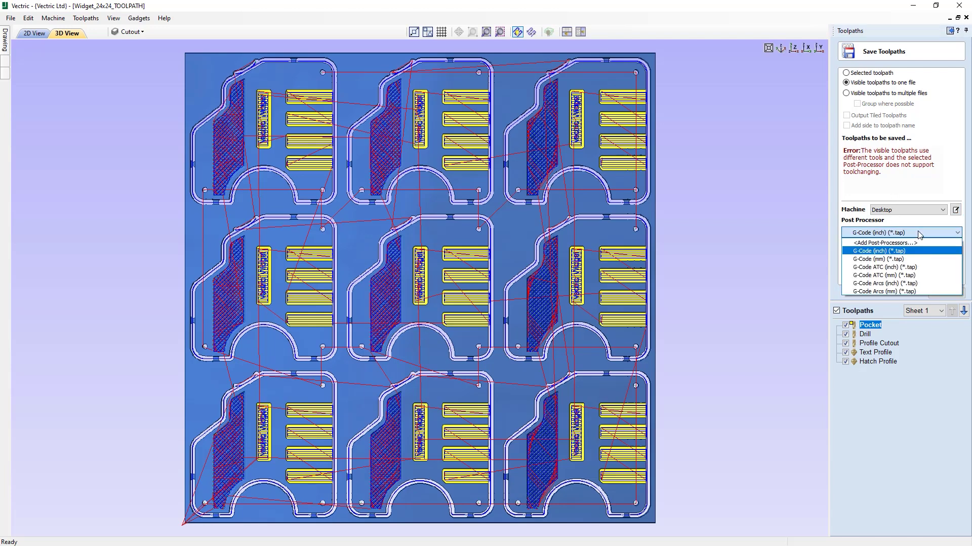
{"action": "left_click", "coordinate": [905, 267]}
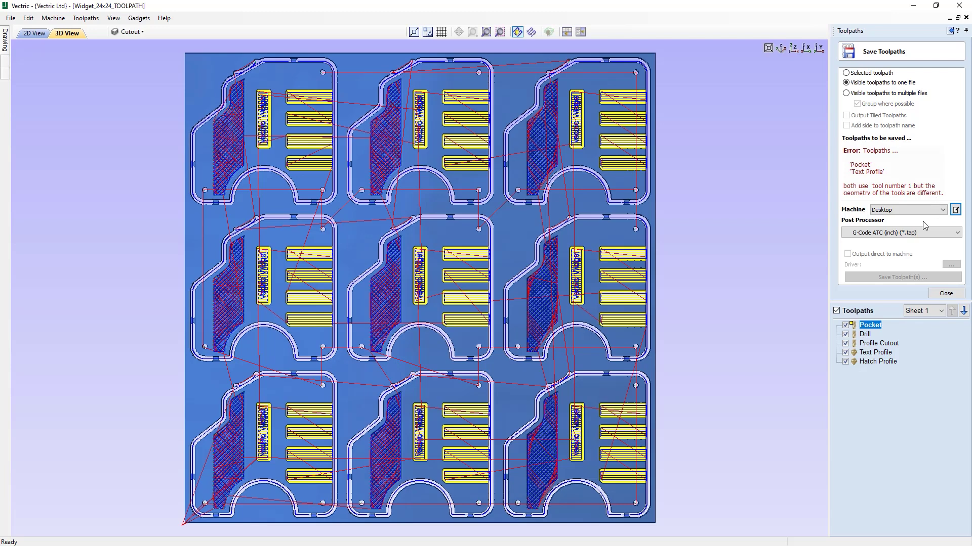
- Check the tool assigned to the Pocket toolpath and close its settings without changes
{"action": "mouse_move", "coordinate": [879, 330]}
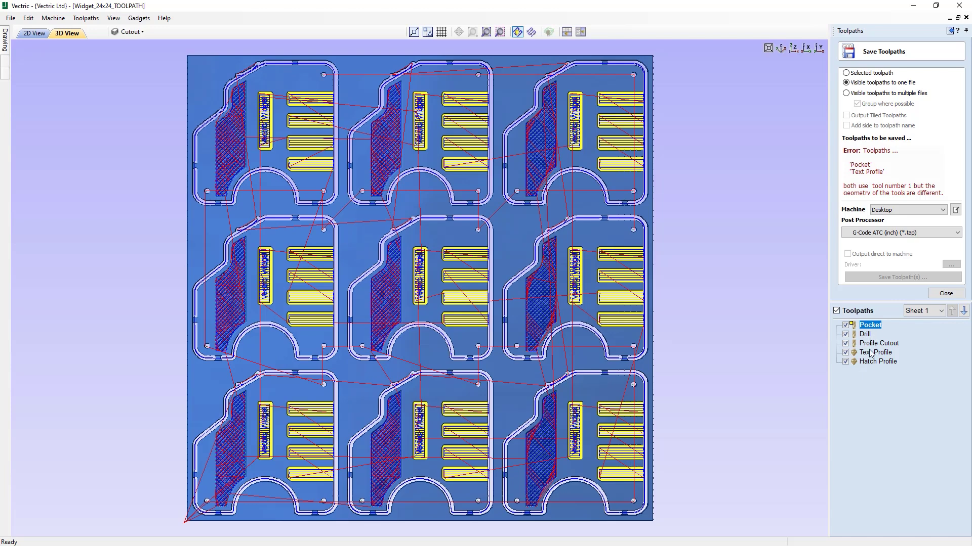
{"action": "double_click", "coordinate": [871, 326]}
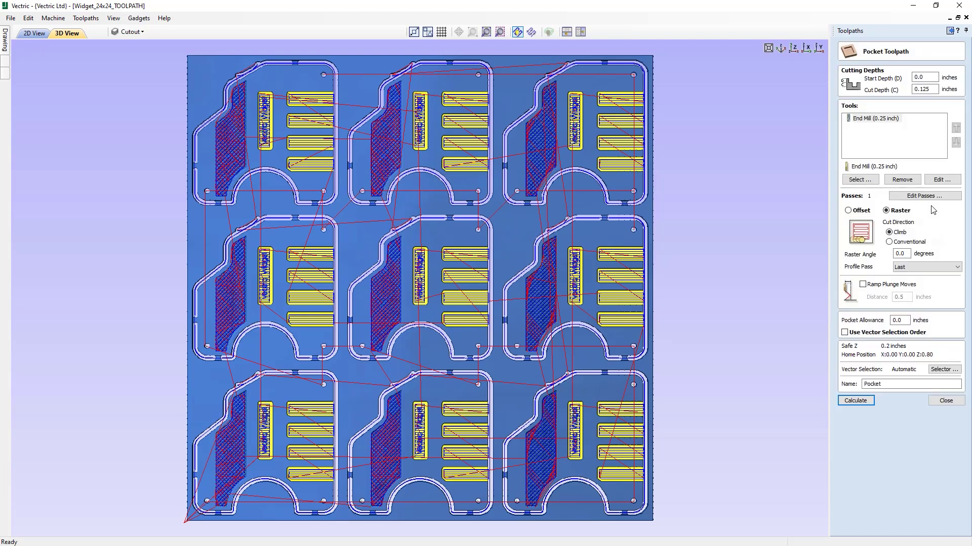
{"action": "left_click", "coordinate": [944, 400]}
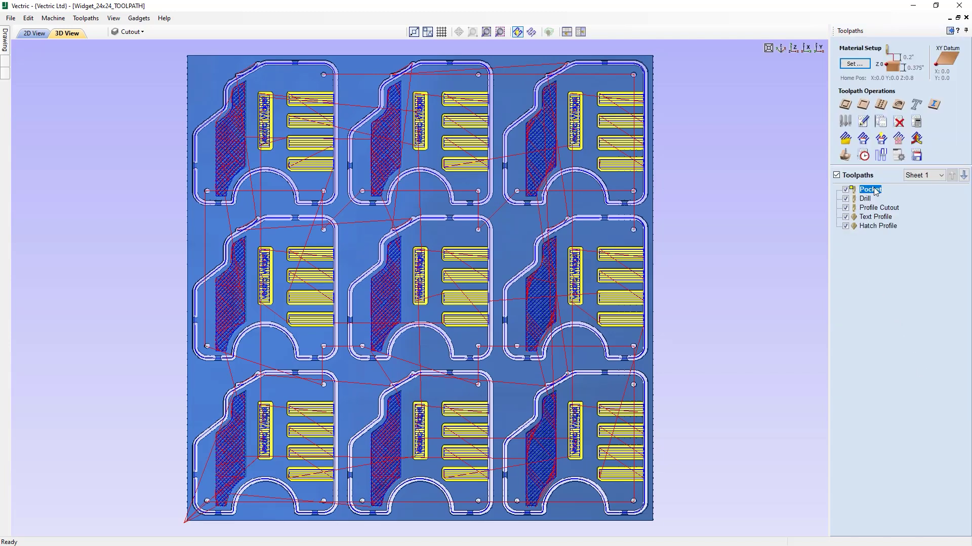
- Set the tool number of the Text Profile toolpath's V-Bit to 2 and recalculate the toolpath
{"action": "mouse_move", "coordinate": [876, 191]}
{"action": "double_click", "coordinate": [866, 217]}
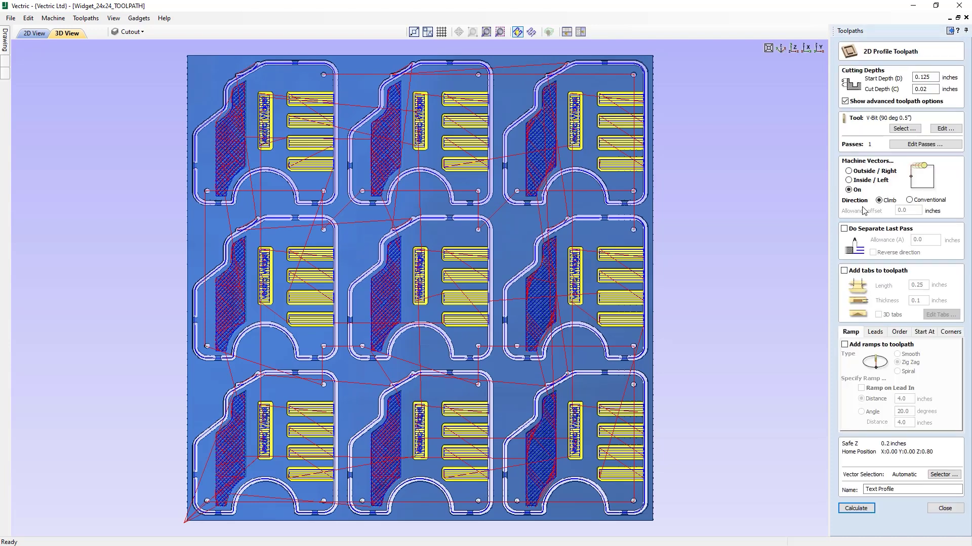
{"action": "left_click", "coordinate": [944, 128]}
{"action": "left_click_drag", "start_coordinate": [426, 379], "coordinate": [404, 377]}
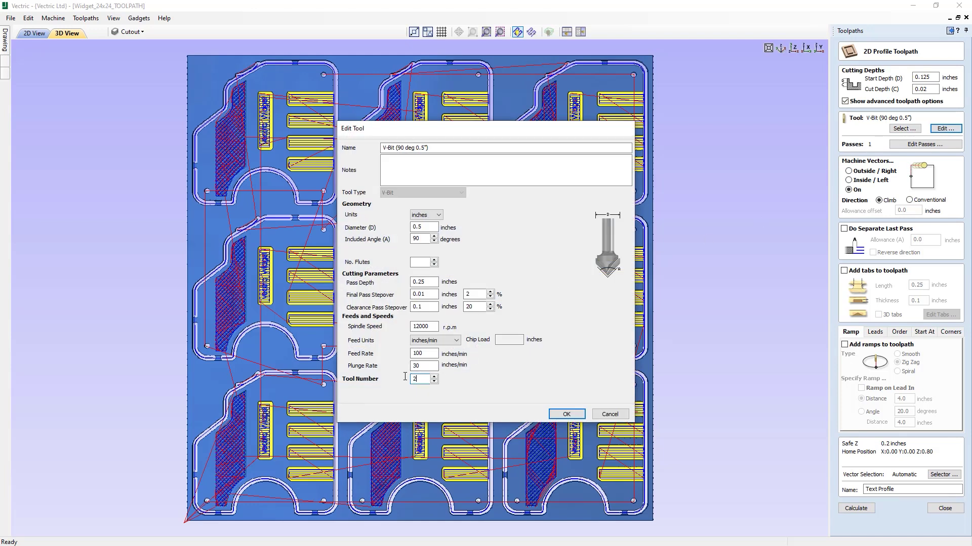
{"action": "type", "text": "2"}
{"action": "left_click", "coordinate": [566, 414]}
{"action": "left_click", "coordinate": [856, 508]}
- Set the tool number of the Hatch Profile toolpath's V-Bit to 2, recalculate the toolpath and close the preview
{"action": "double_click", "coordinate": [877, 366]}
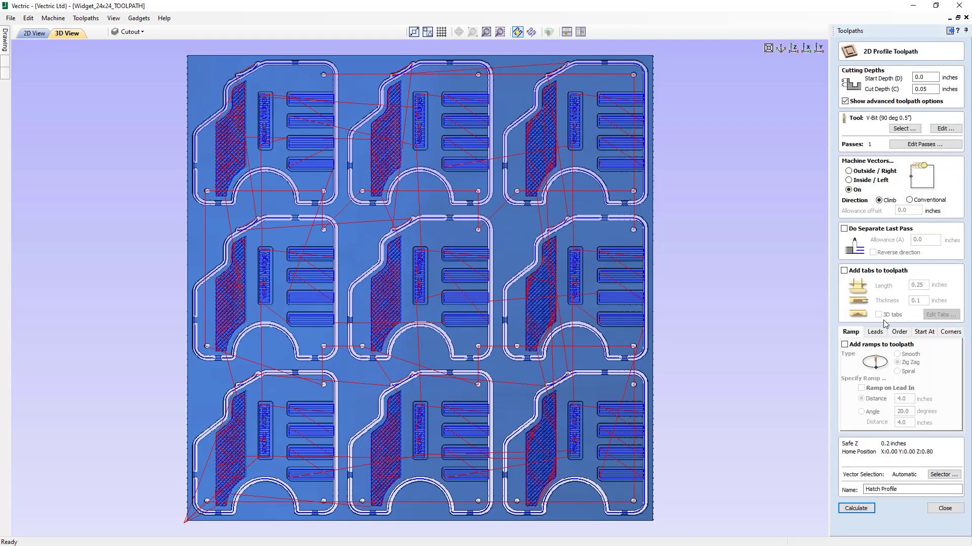
{"action": "left_click", "coordinate": [944, 129]}
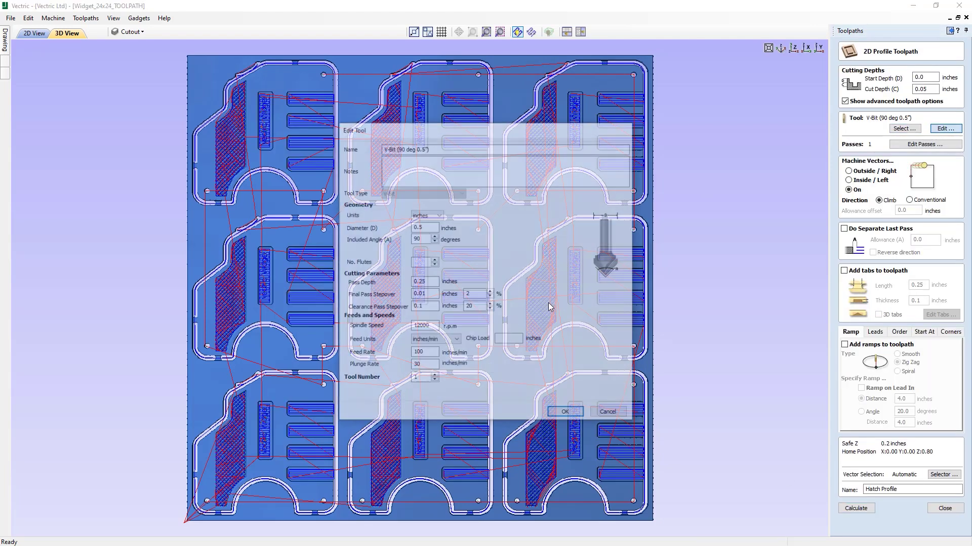
{"action": "left_click_drag", "start_coordinate": [426, 379], "coordinate": [399, 379]}
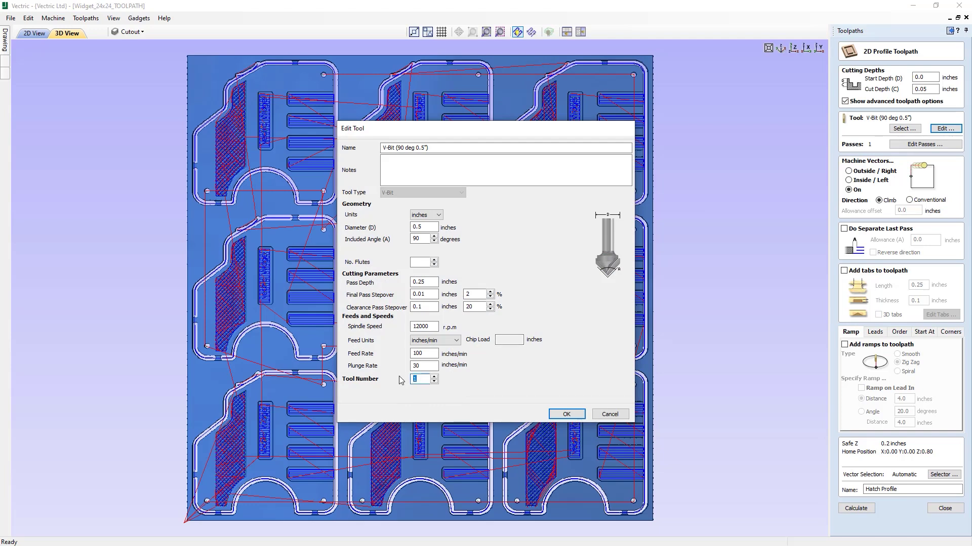
{"action": "left_click", "coordinate": [561, 415]}
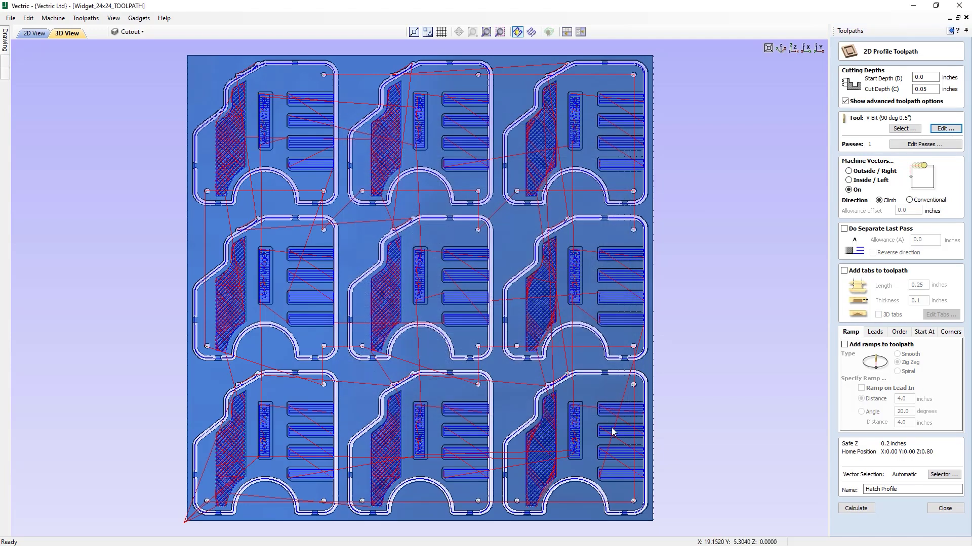
{"action": "left_click", "coordinate": [862, 509]}
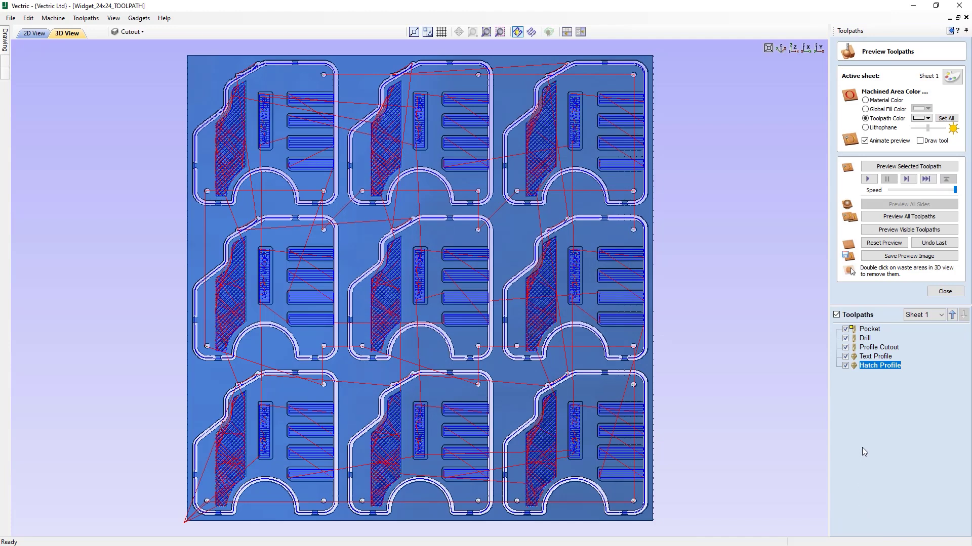
{"action": "left_click", "coordinate": [945, 292]}
- Save all visible toolpaths to one file, Widget_24x24_TOOLPATH.tap, using the G-Code ATC (inch) (*.tap) post processor
{"action": "mouse_move", "coordinate": [874, 223]}
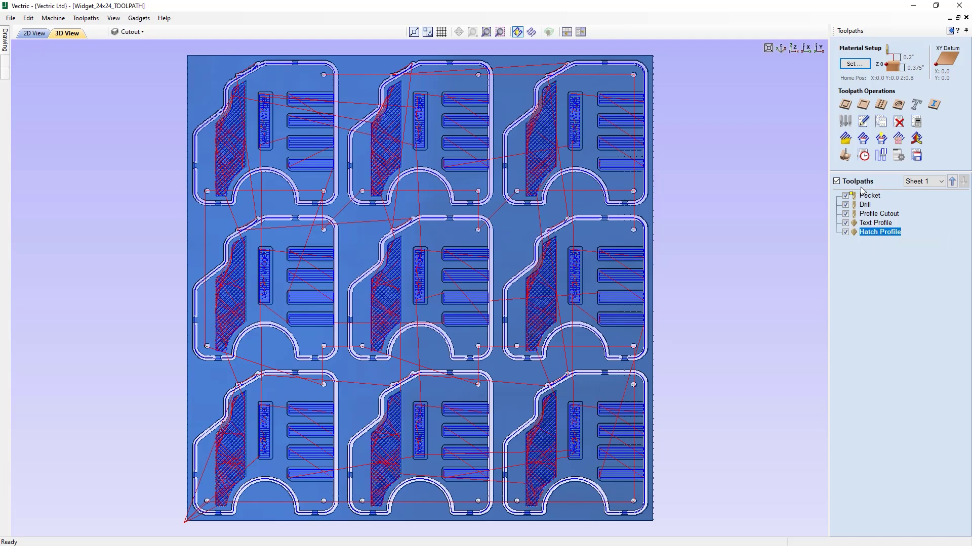
{"action": "left_click", "coordinate": [915, 146]}
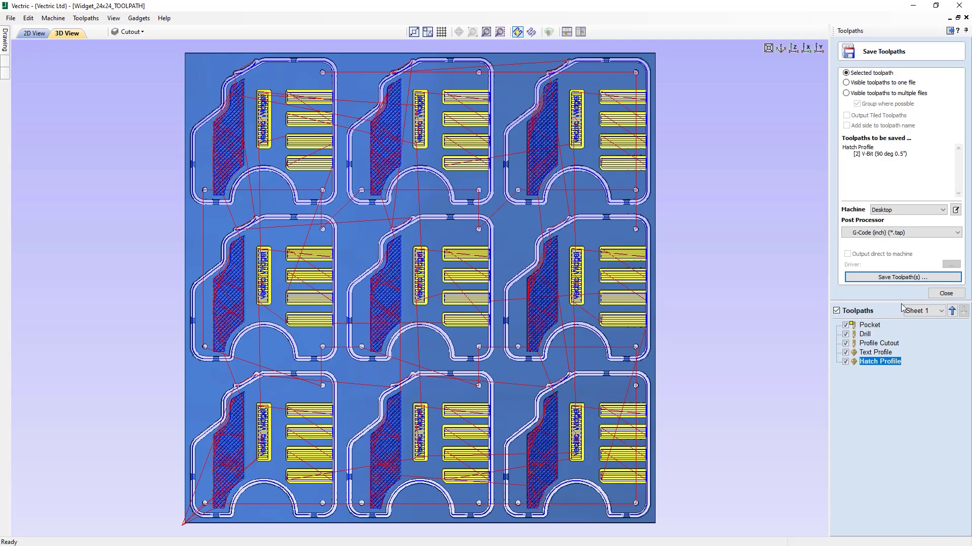
{"action": "left_click", "coordinate": [881, 236]}
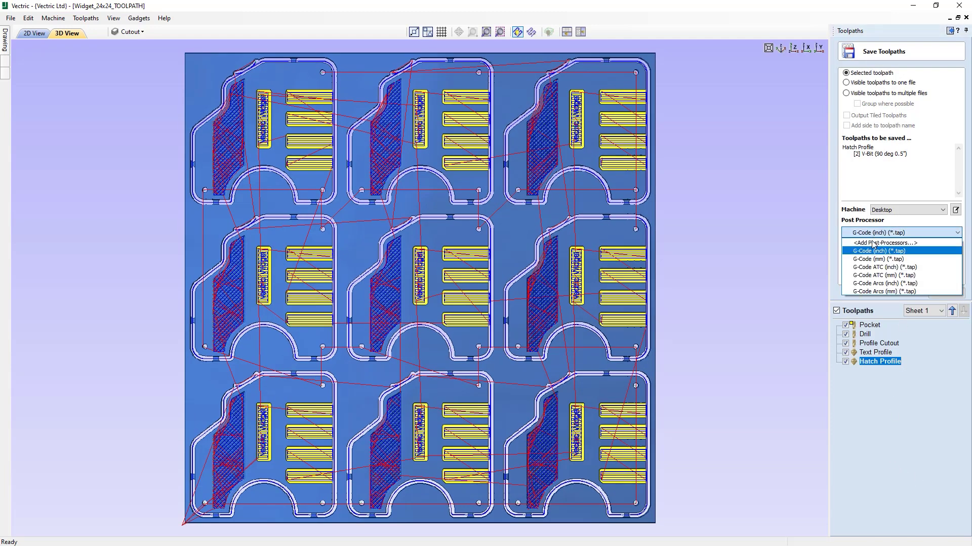
{"action": "left_click", "coordinate": [883, 267]}
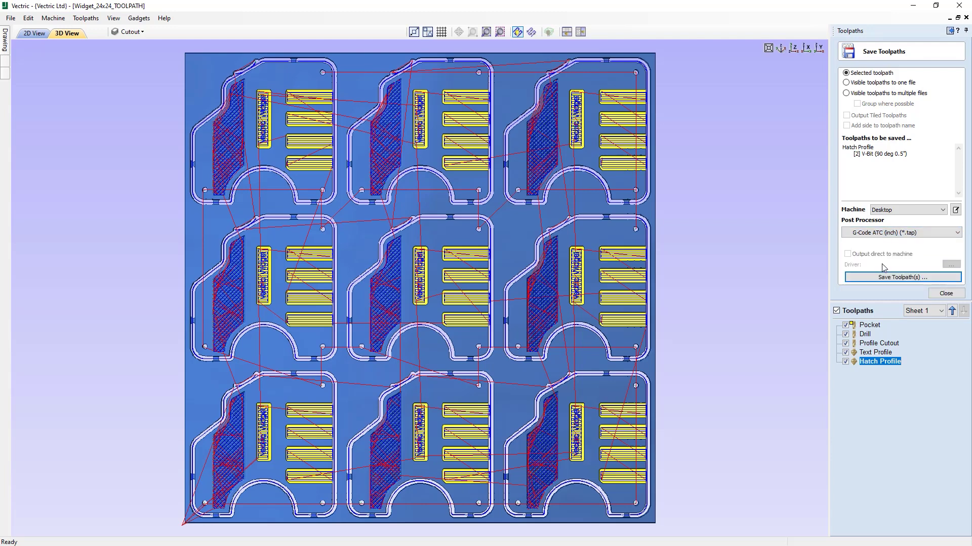
{"action": "left_click", "coordinate": [859, 83]}
{"action": "left_click_drag", "start_coordinate": [961, 171], "coordinate": [958, 185]}
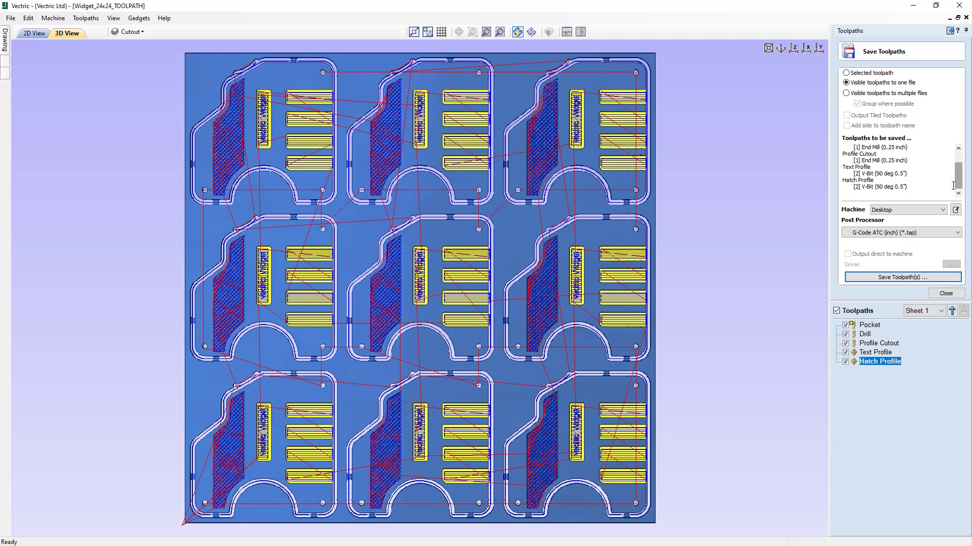
{"action": "left_click", "coordinate": [911, 277]}
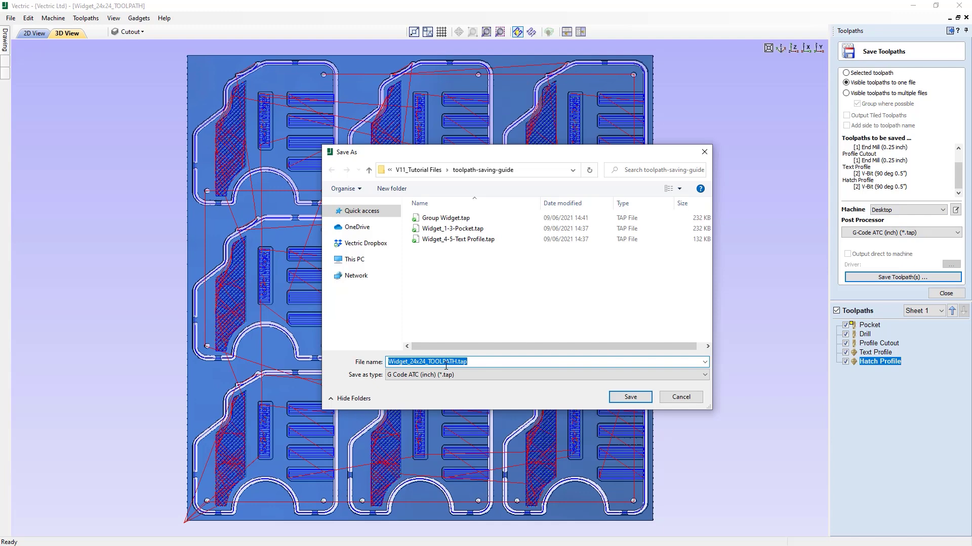
{"action": "left_click", "coordinate": [638, 398]}
- Check the Widget_24x24_TOOLPATH.tap file in the toolpath-saving-guide folder in File Explorer and return to the job
{"action": "key", "text": "alt+Tab"}
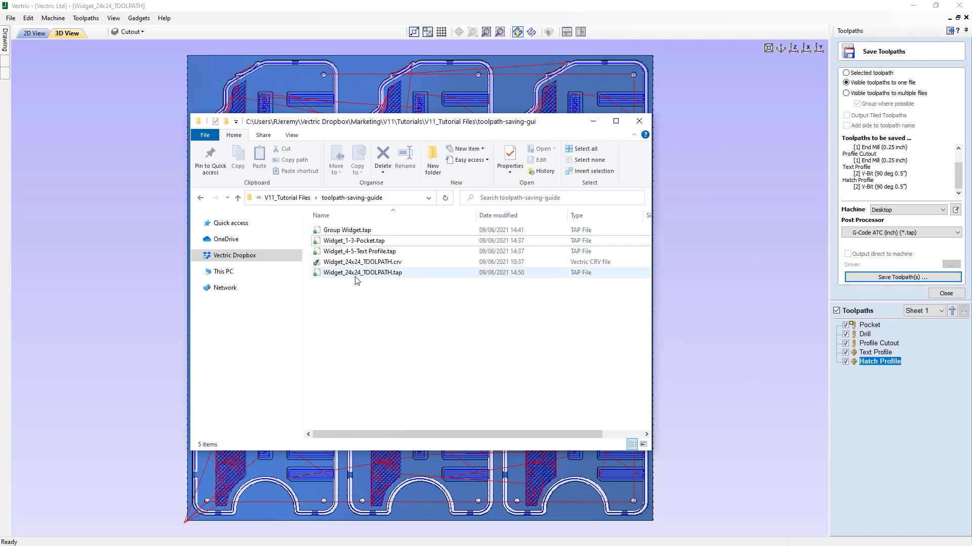
{"action": "mouse_move", "coordinate": [351, 277]}
{"action": "left_click", "coordinate": [593, 122]}
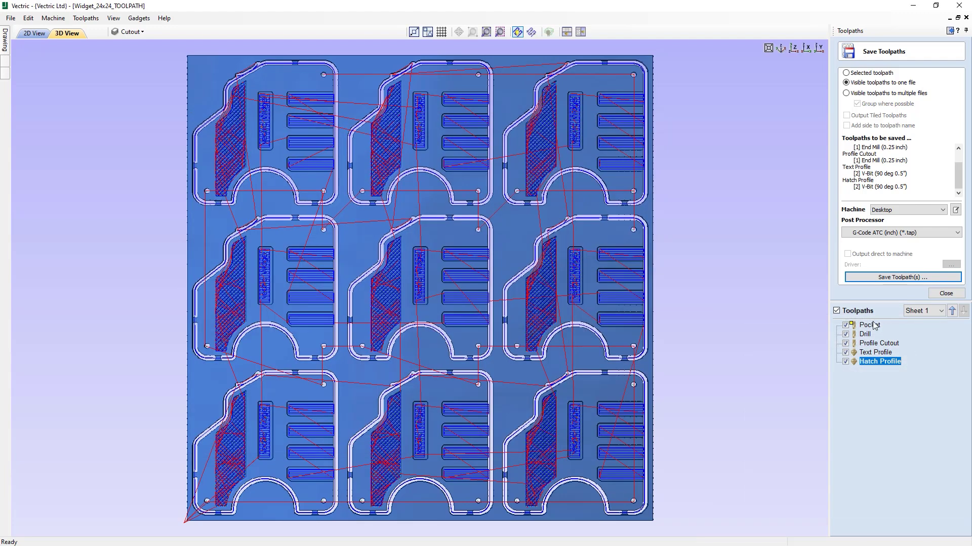